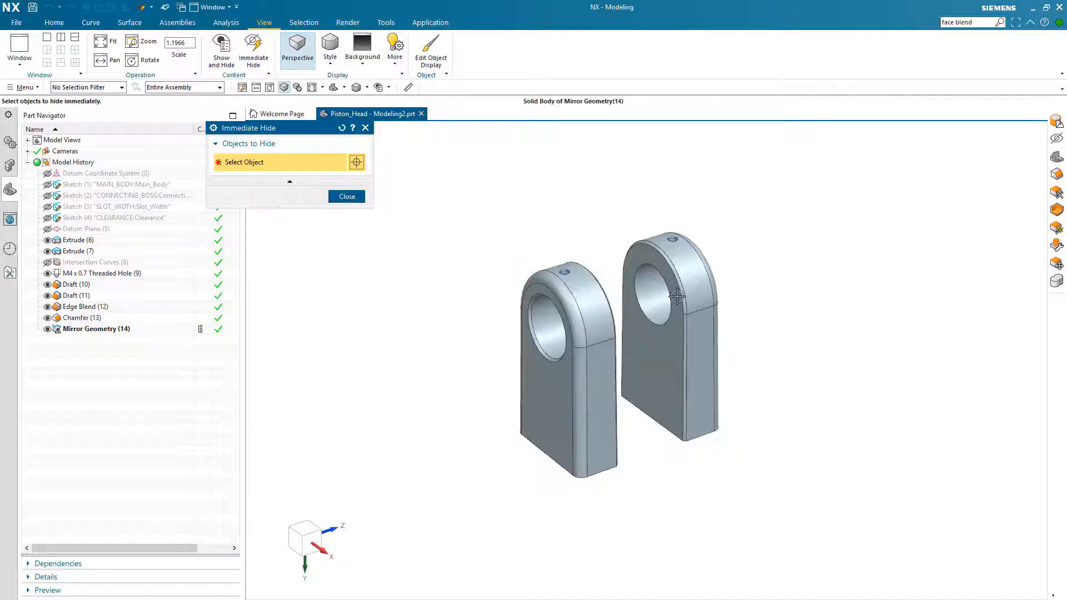
Hide the mirrored body and the original boss body, and show the datum coordinate system and the Main_Body sketch
{"action": "left_click", "coordinate": [347, 197]}
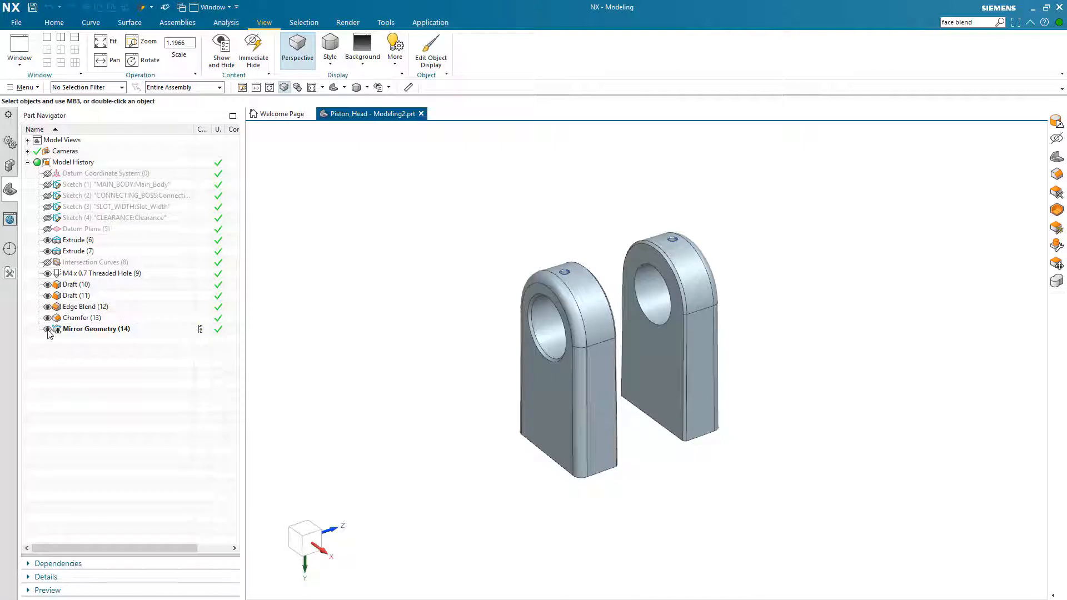
{"action": "left_click", "coordinate": [47, 329]}
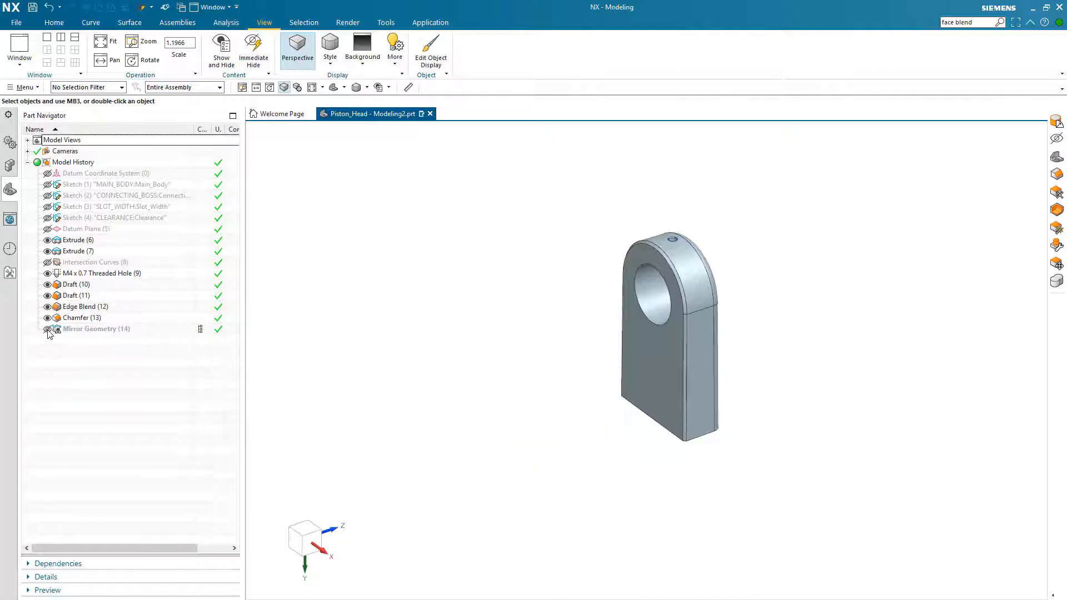
{"action": "left_click", "coordinate": [47, 243]}
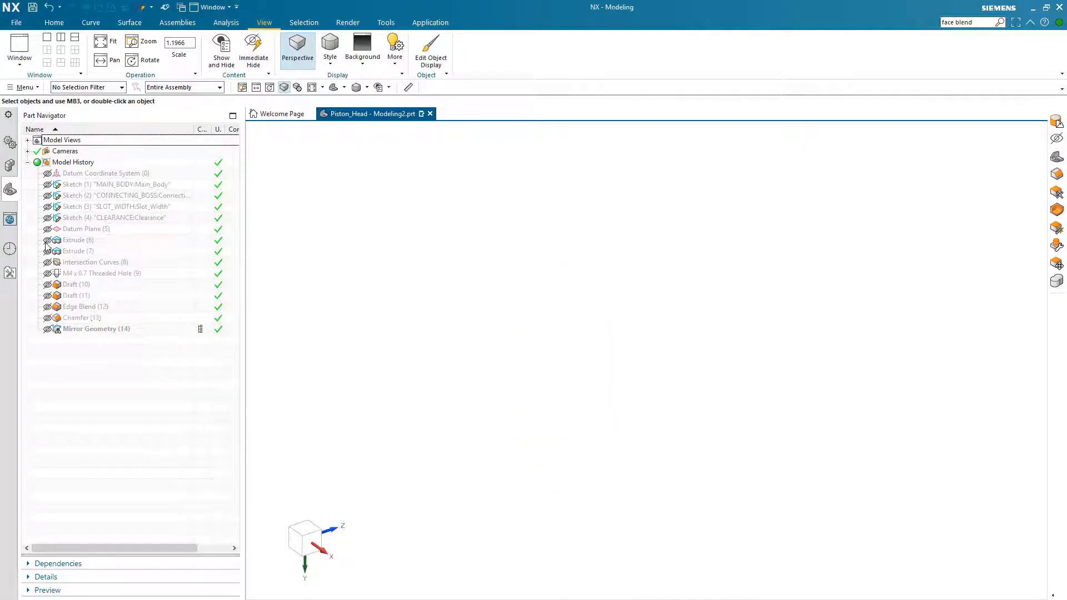
{"action": "left_click", "coordinate": [47, 174]}
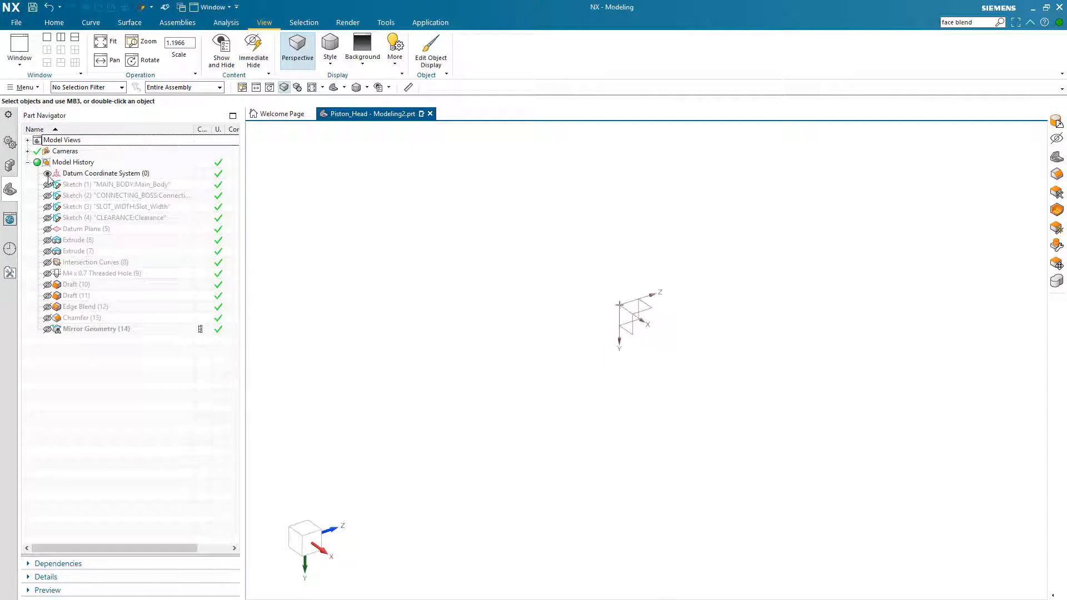
{"action": "left_click", "coordinate": [47, 184]}
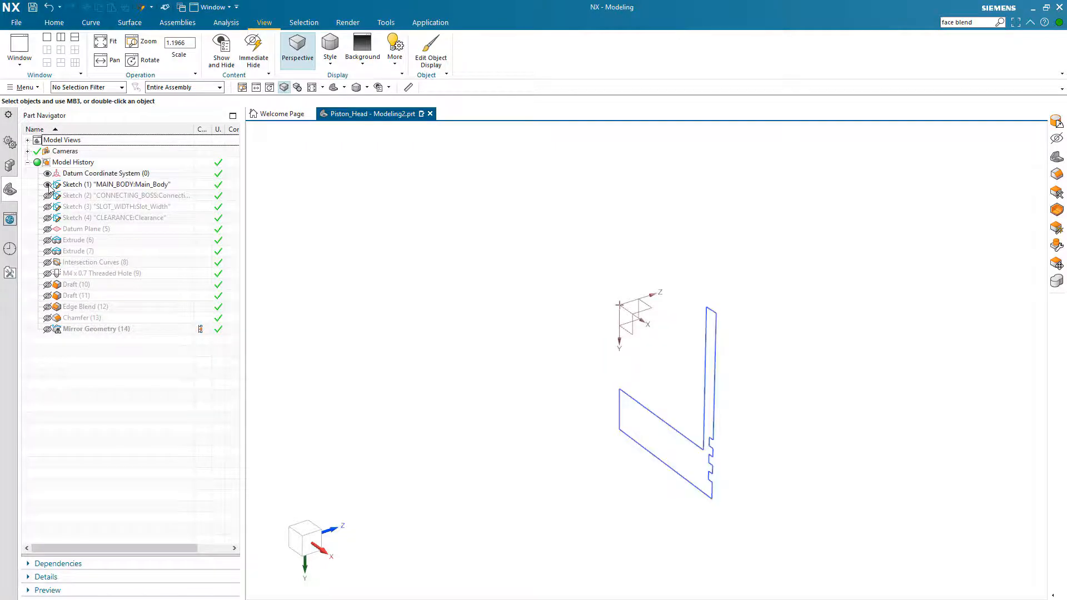
Revolve the whole Main_Body sketch profile 360° about the datum Y axis, with no Boolean, to form the piston body
{"action": "left_click", "coordinate": [54, 22]}
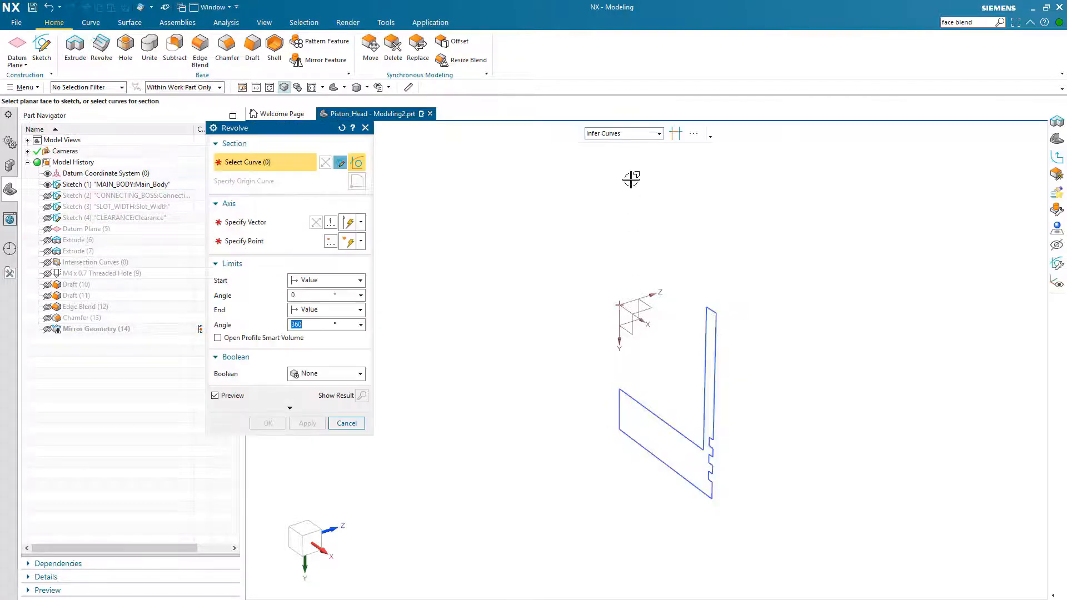
{"action": "left_click", "coordinate": [660, 135]}
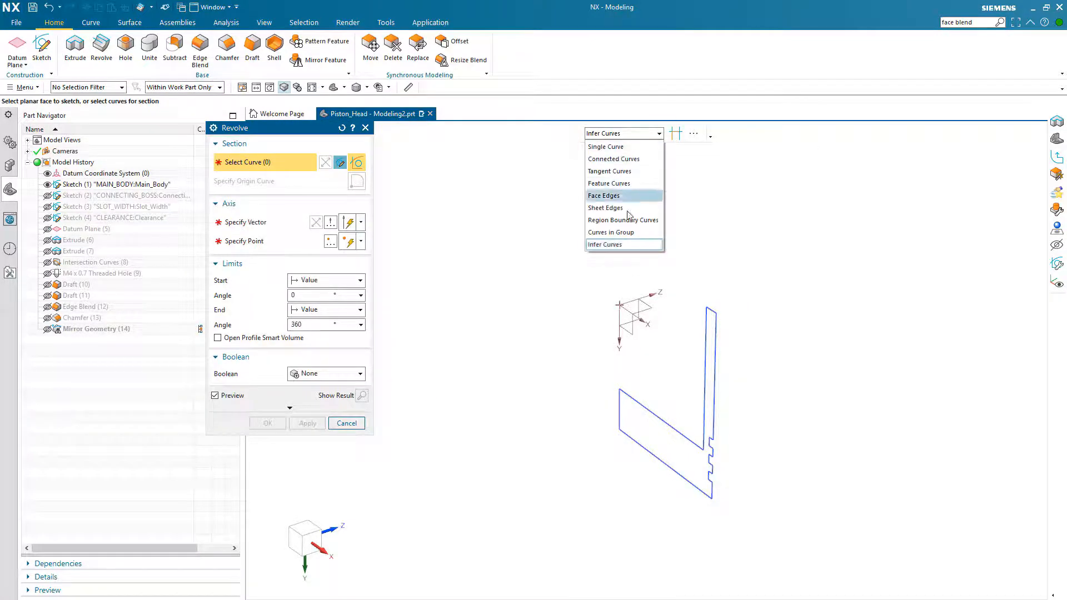
{"action": "left_click", "coordinate": [618, 245]}
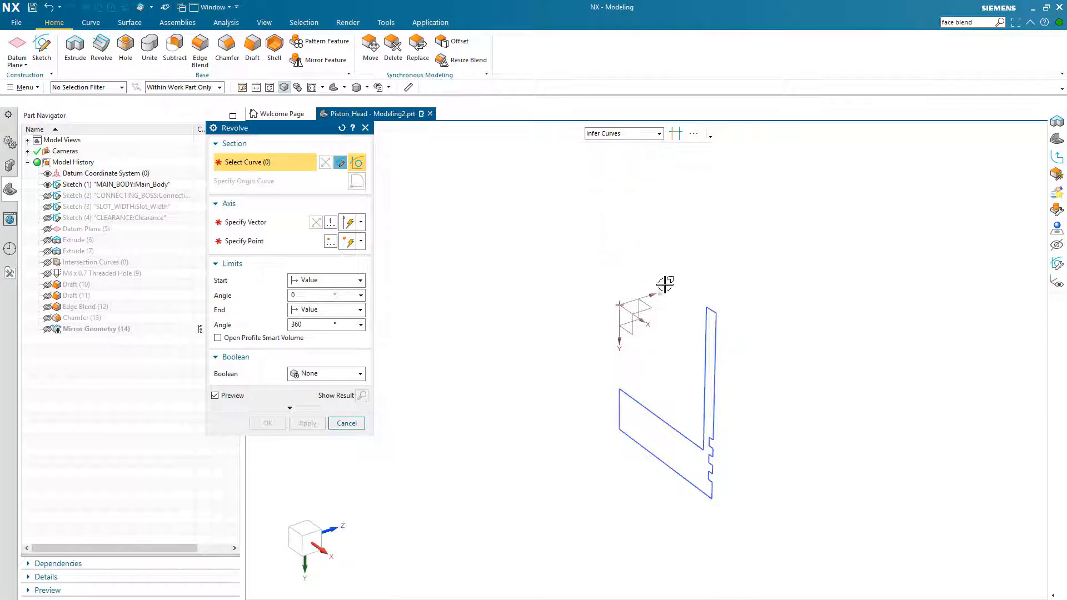
{"action": "left_click", "coordinate": [705, 326]}
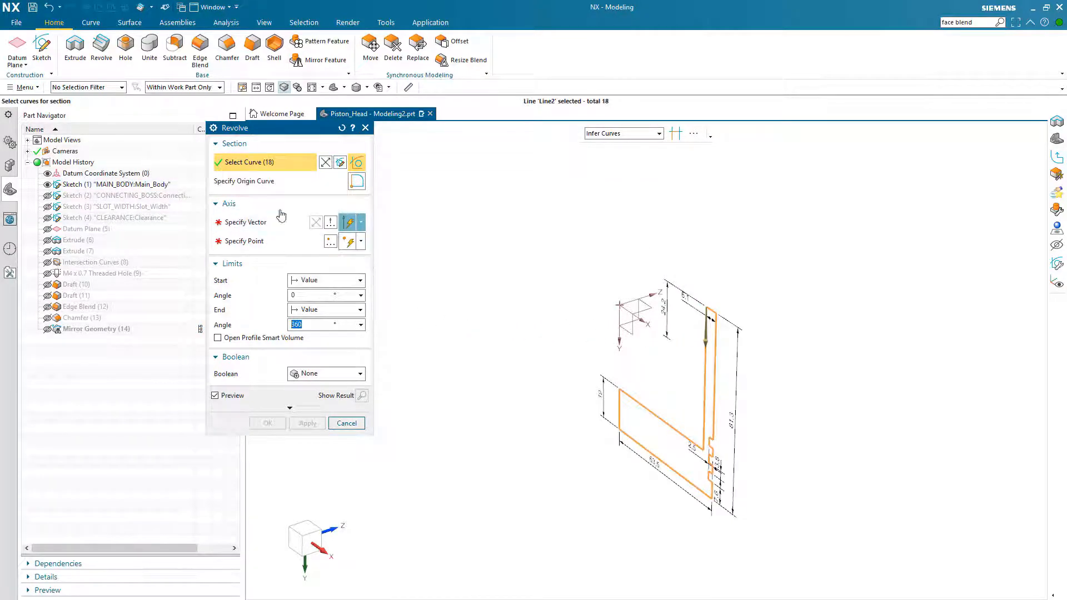
{"action": "left_click", "coordinate": [261, 223]}
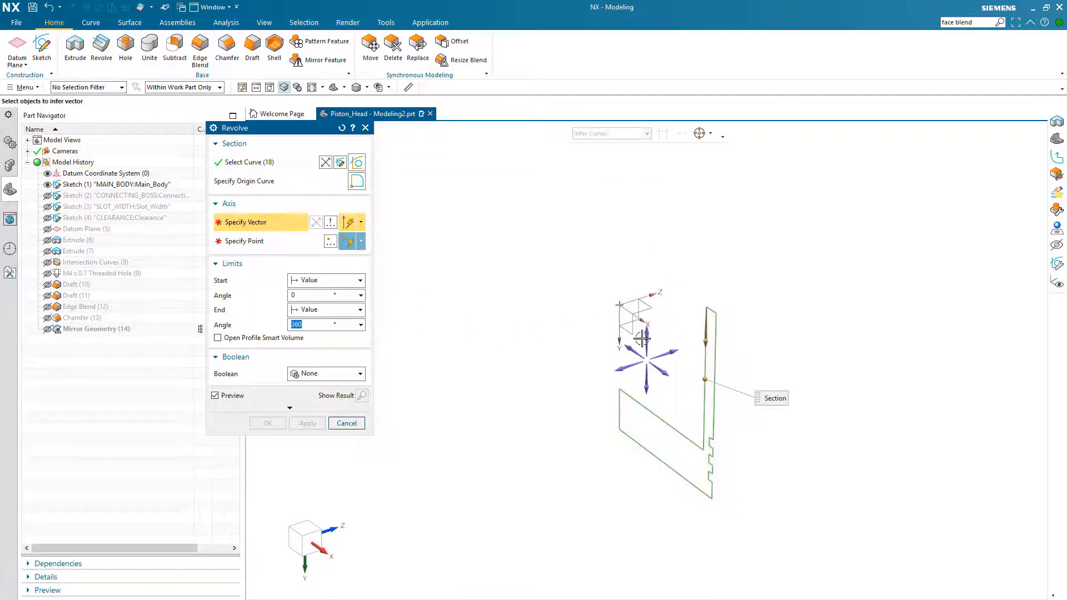
{"action": "left_click", "coordinate": [619, 319]}
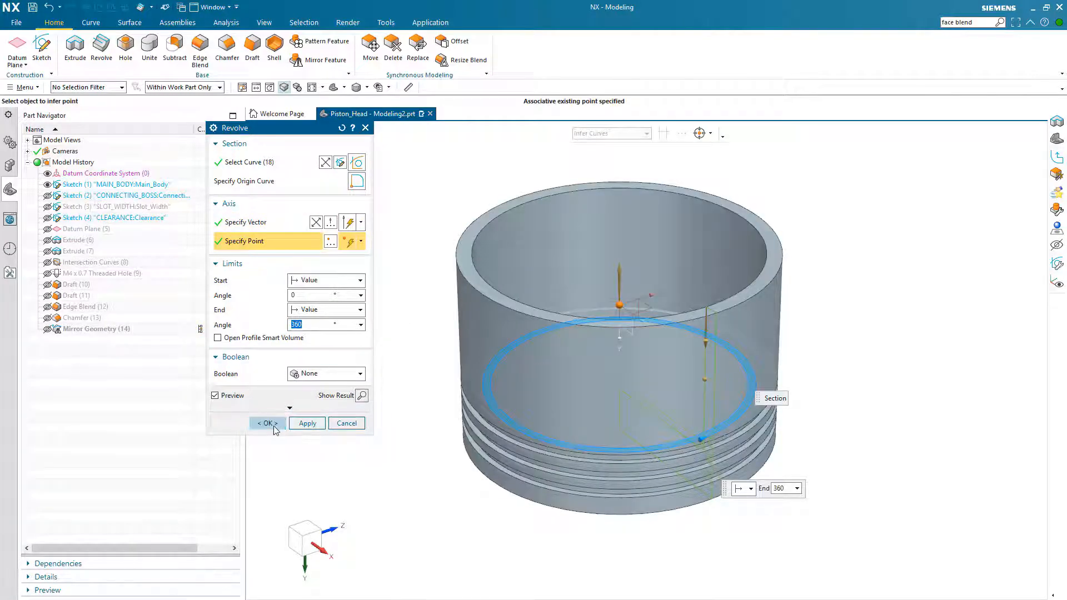
{"action": "left_click", "coordinate": [268, 423]}
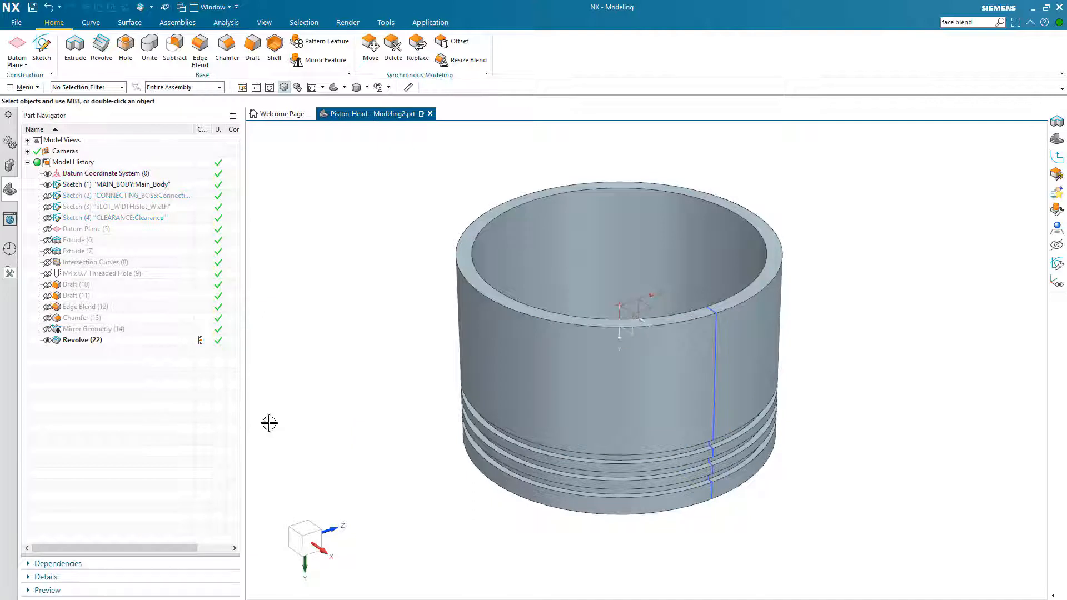
Hide the datum coordinate system and the Main_Body sketch, and show the Clearance sketch
{"action": "left_click", "coordinate": [48, 174]}
{"action": "left_click", "coordinate": [48, 185]}
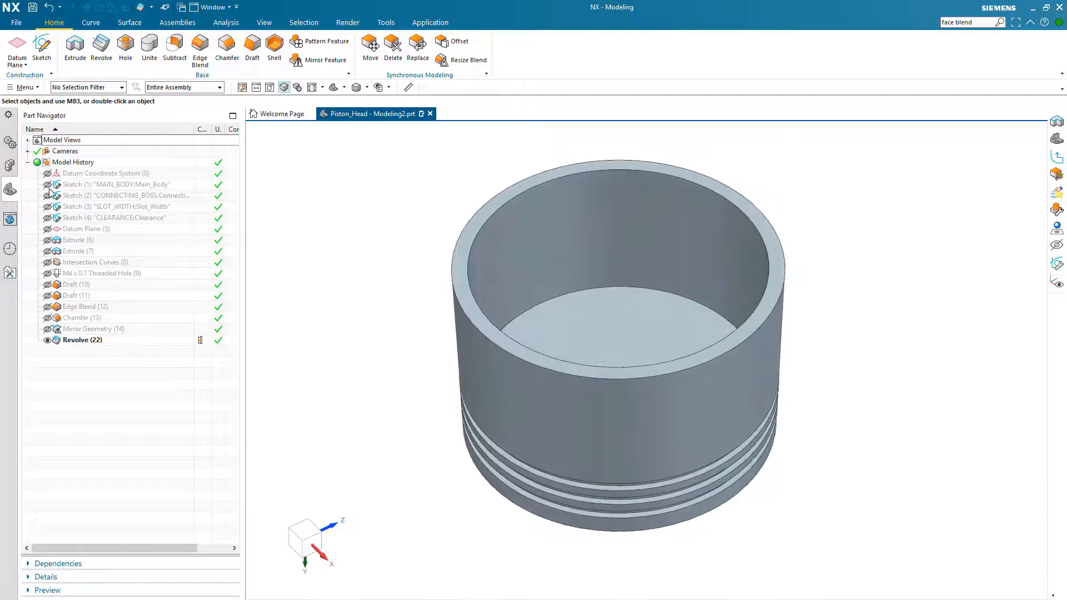
{"action": "left_click", "coordinate": [48, 218]}
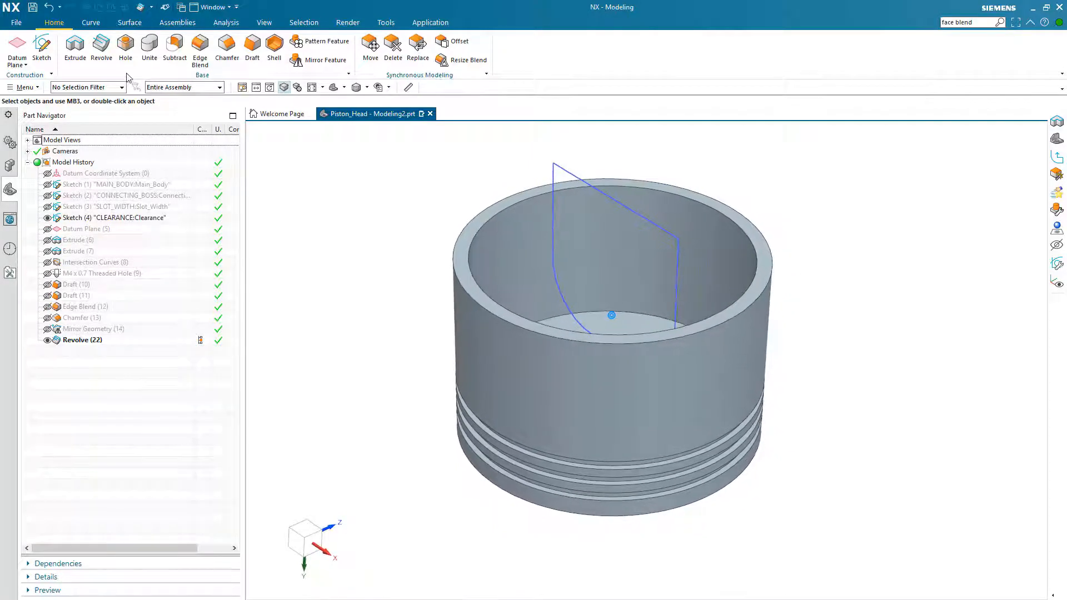
Extrude the Clearance sketch symmetrically to a width of 173 mm, subtracting it from the revolved piston body, and hide the sketch
{"action": "left_click", "coordinate": [75, 50]}
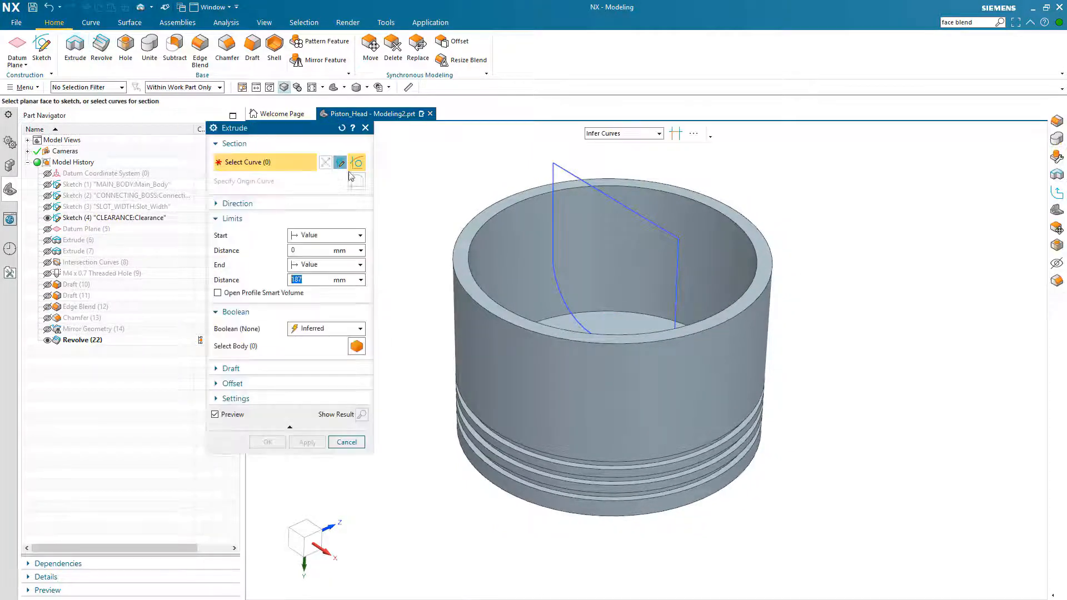
{"action": "left_click", "coordinate": [549, 175]}
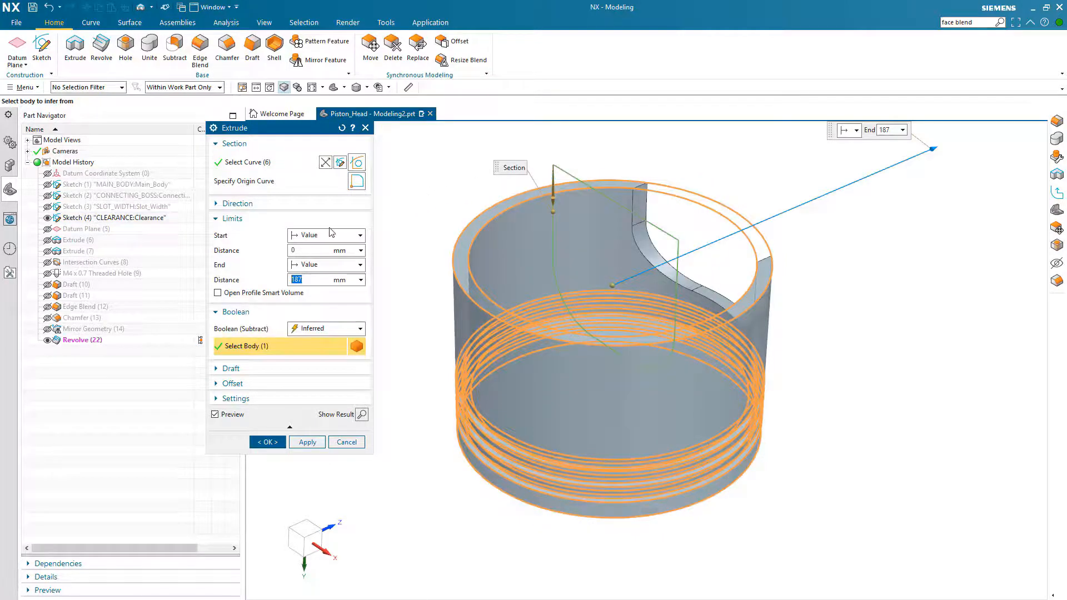
{"action": "left_click_drag", "start_coordinate": [933, 148], "coordinate": [752, 220]}
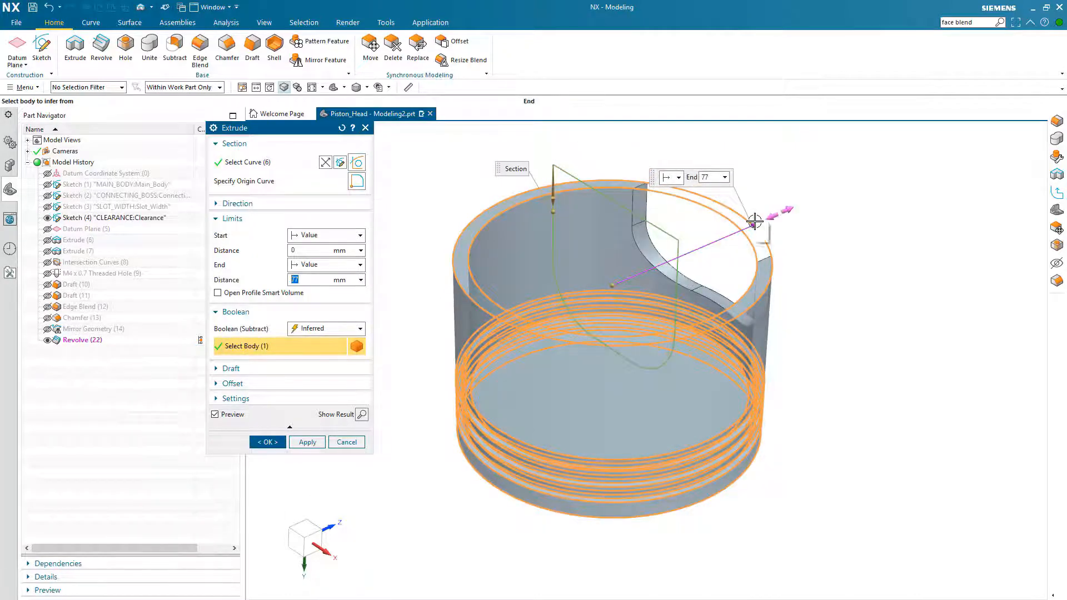
{"action": "right_click", "coordinate": [753, 224]}
{"action": "left_click", "coordinate": [792, 270]}
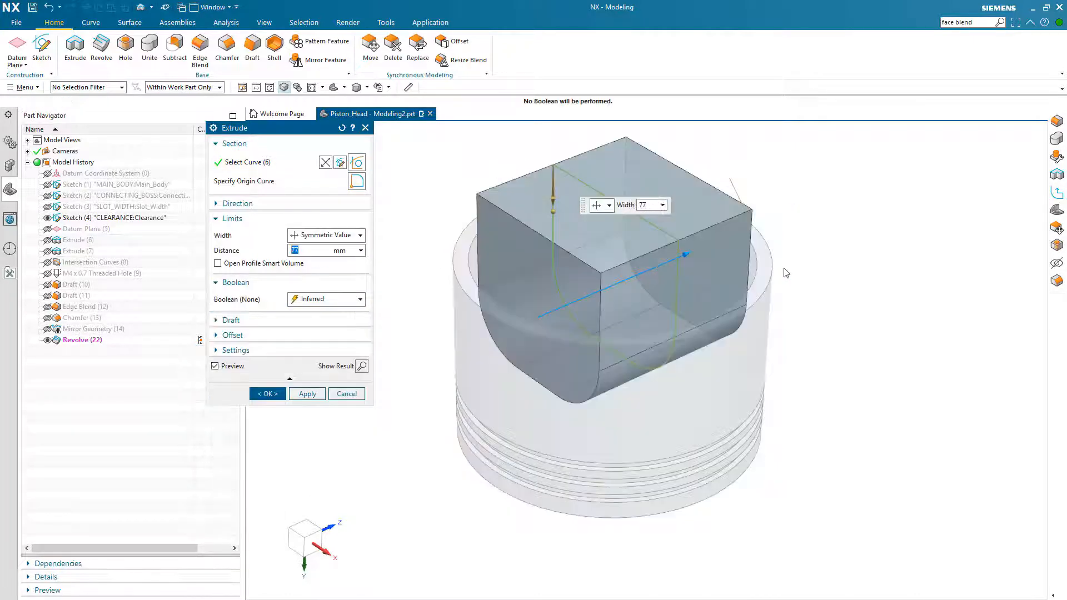
{"action": "left_click_drag", "start_coordinate": [693, 250], "coordinate": [774, 217]}
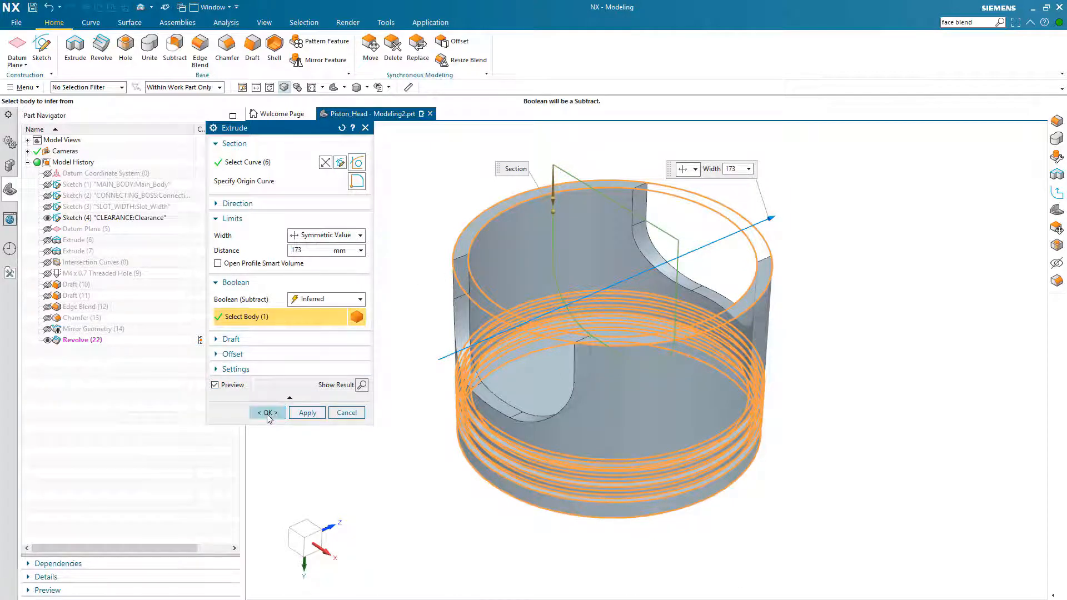
{"action": "right_click", "coordinate": [772, 217]}
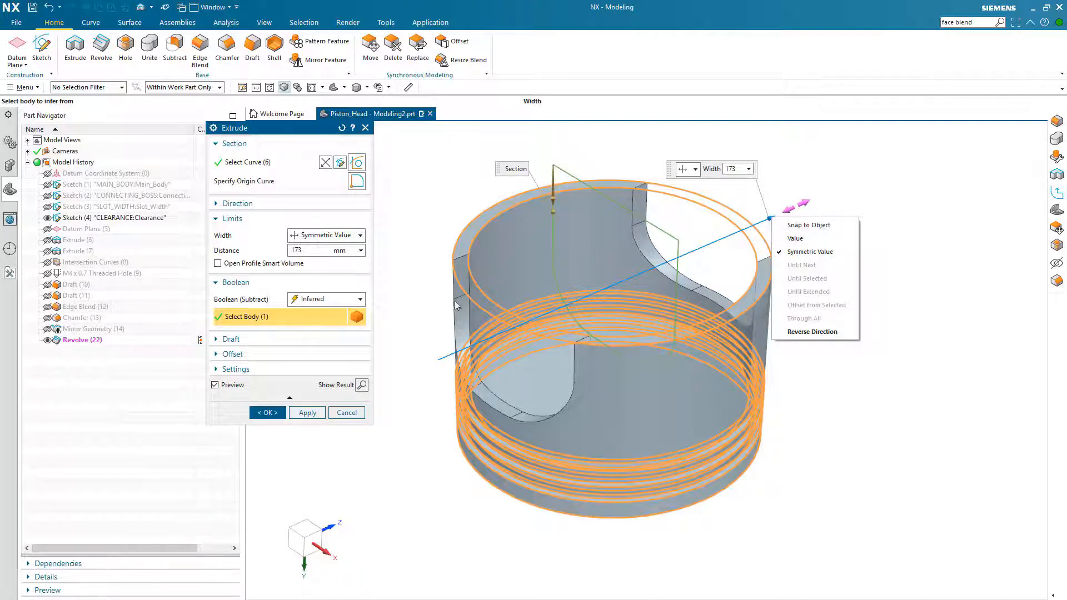
{"action": "left_click", "coordinate": [277, 413]}
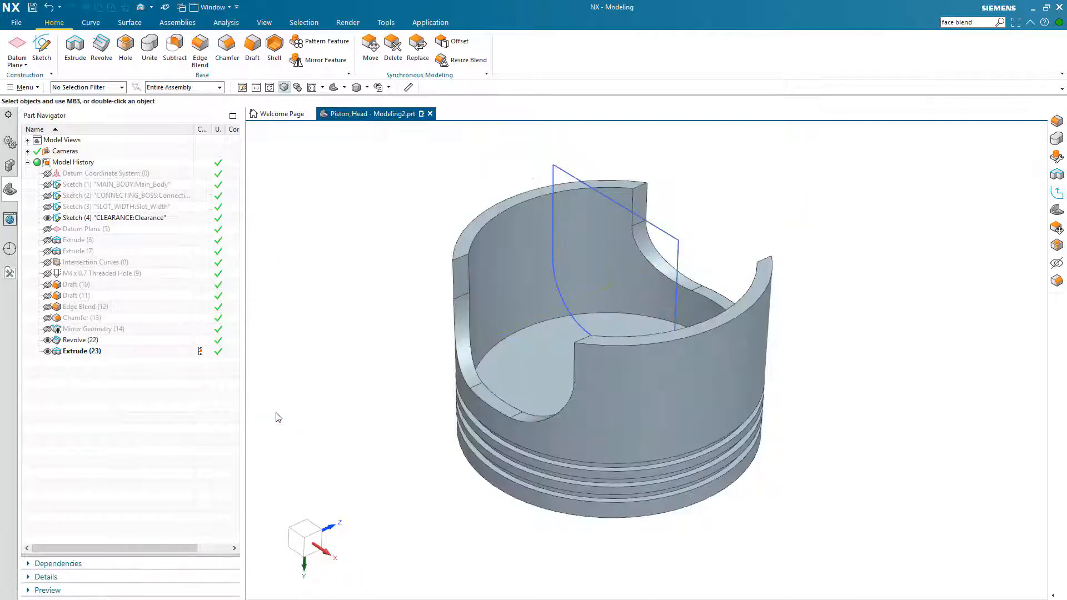
{"action": "left_click", "coordinate": [48, 218]}
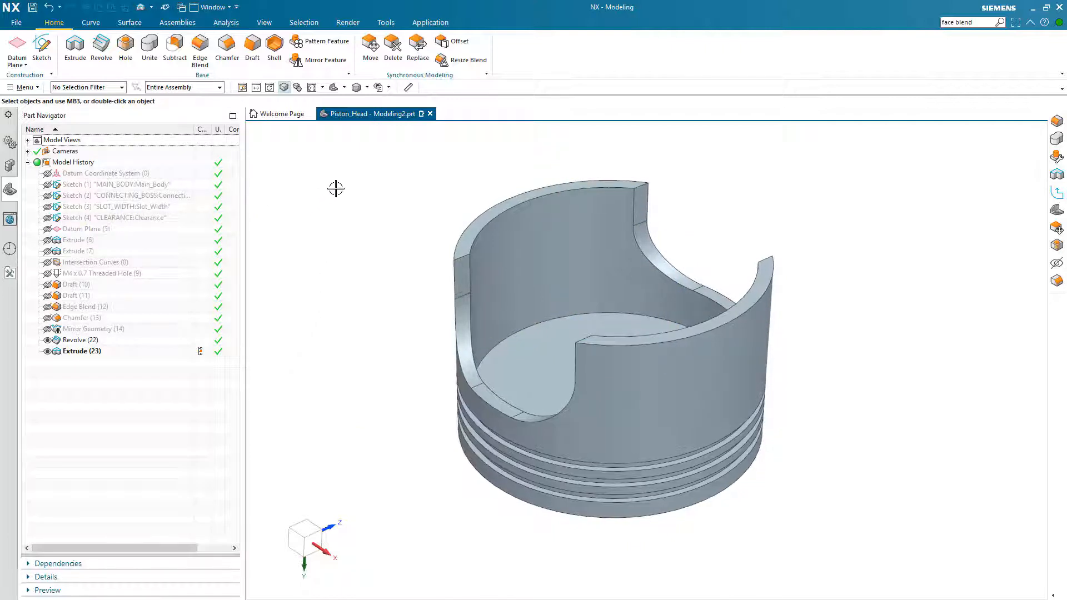
Apply a circular Edge Blend of radius 6.5 mm to the four upper corner edges of the clearance cut
{"action": "left_click", "coordinate": [201, 45]}
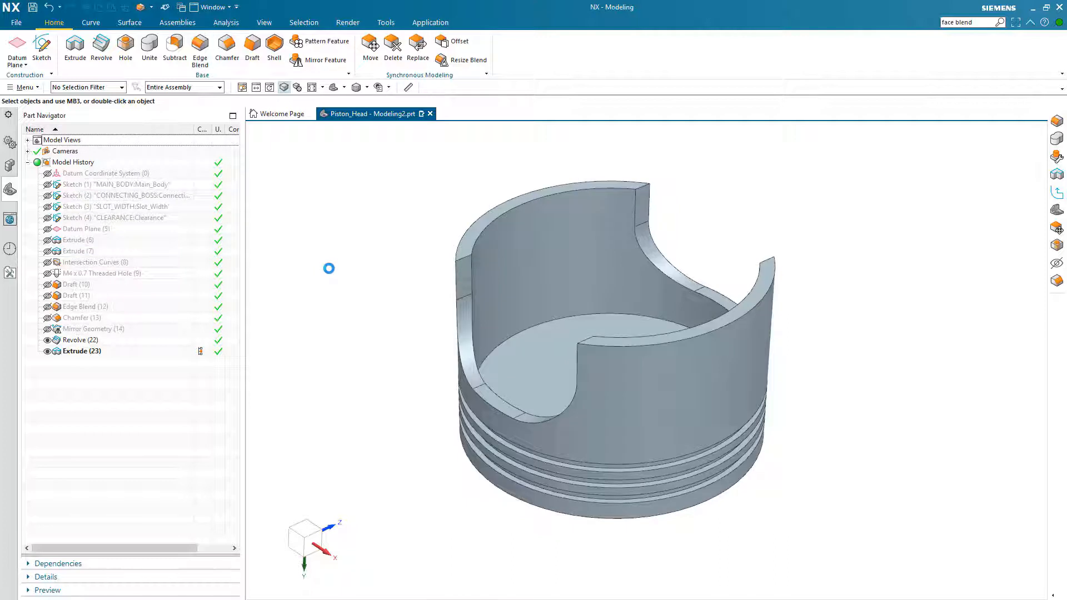
{"action": "left_click", "coordinate": [472, 261]}
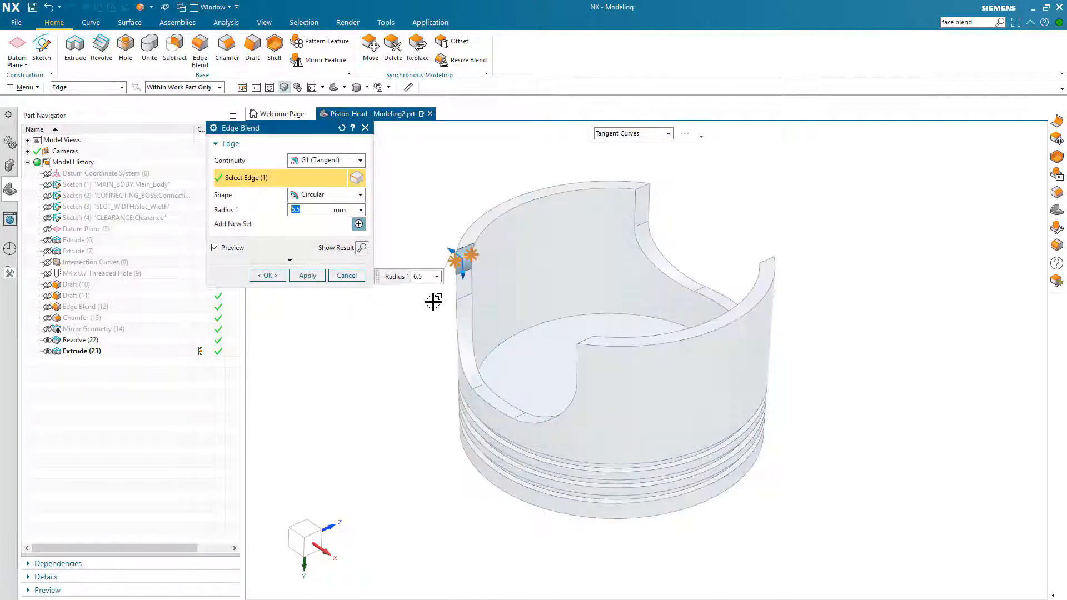
{"action": "left_click", "coordinate": [578, 338]}
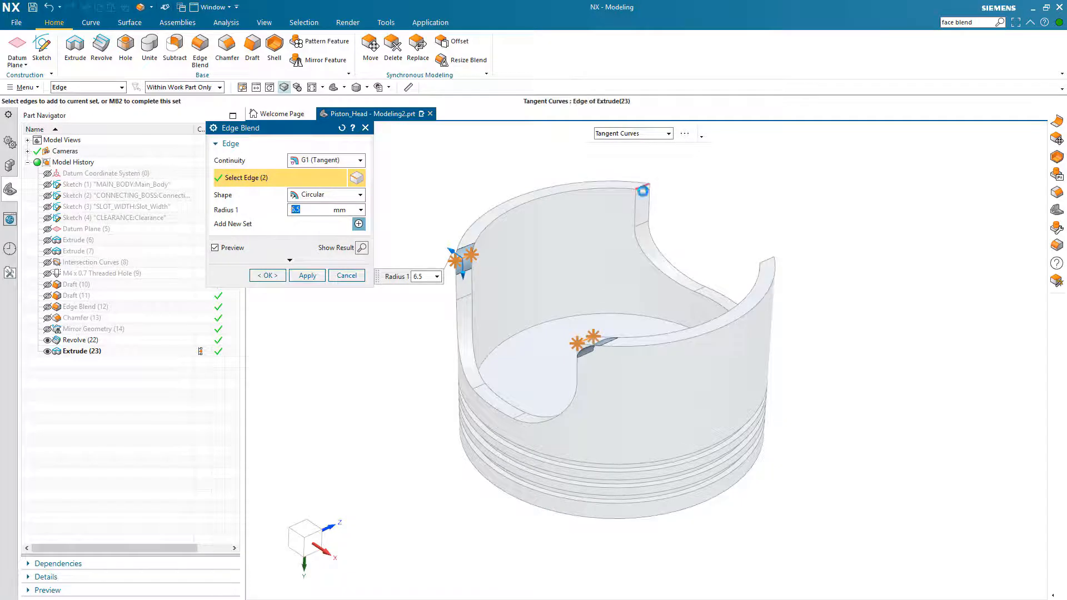
{"action": "left_click", "coordinate": [642, 192]}
{"action": "left_click", "coordinate": [765, 258]}
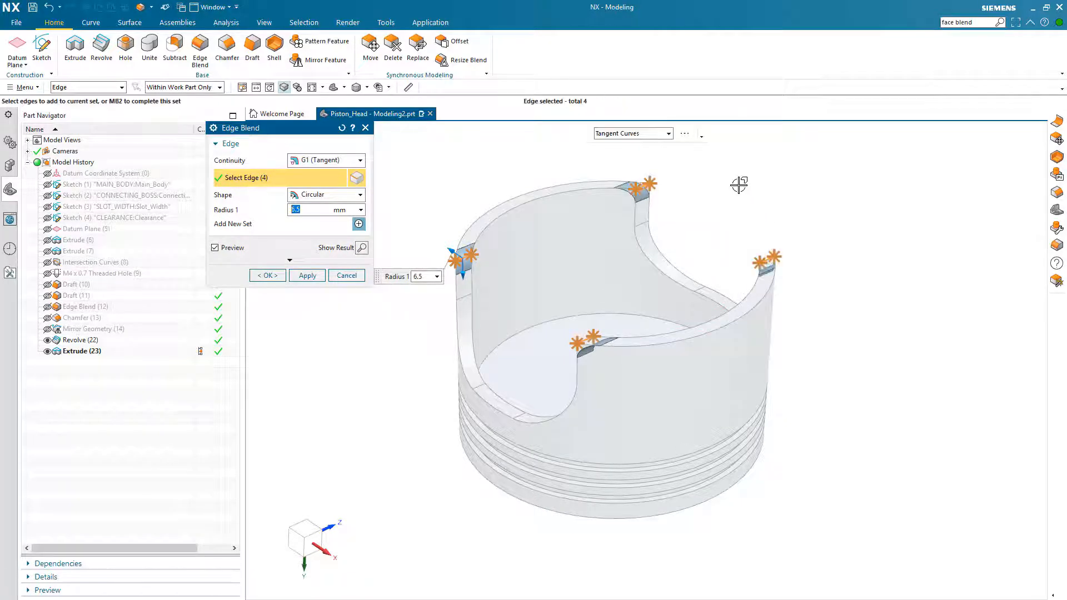
{"action": "left_click", "coordinate": [306, 276]}
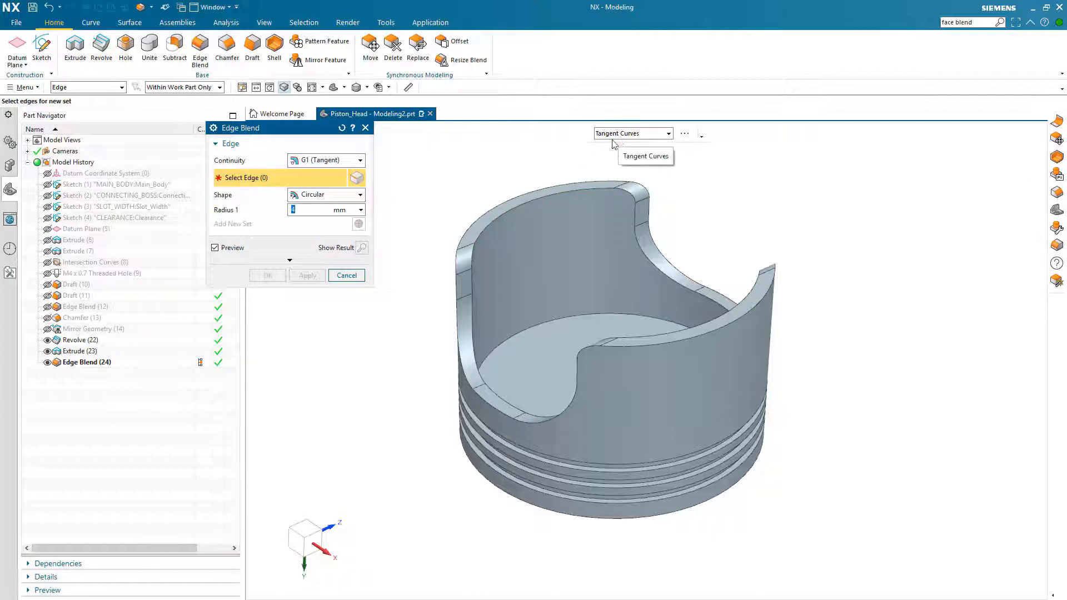
{"action": "left_click", "coordinate": [480, 218]}
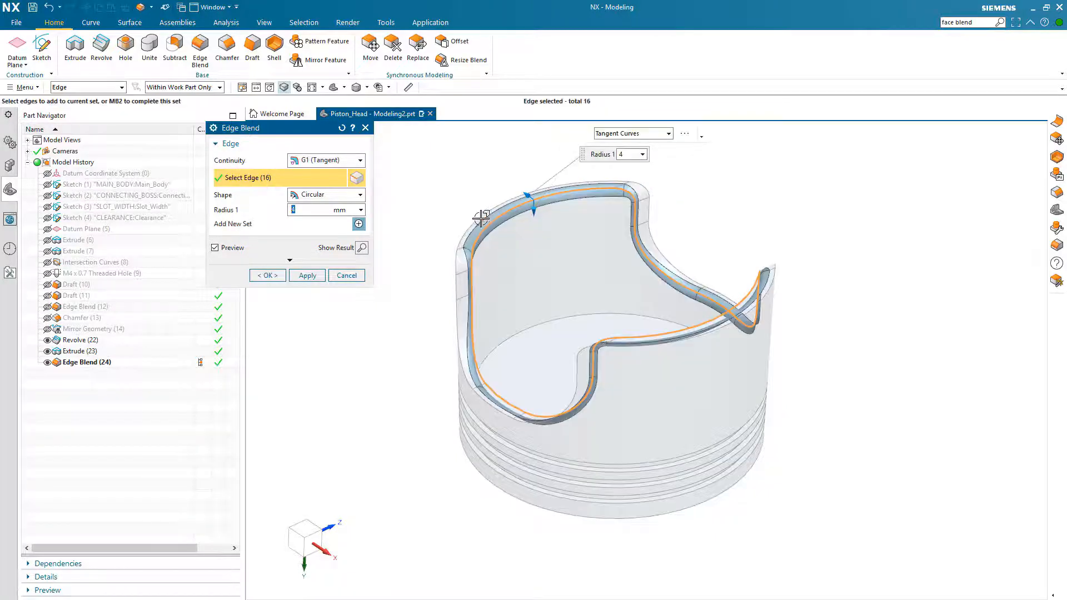
{"action": "scroll", "coordinate": [480, 218], "scroll_direction": "up", "scroll_amount": 10}
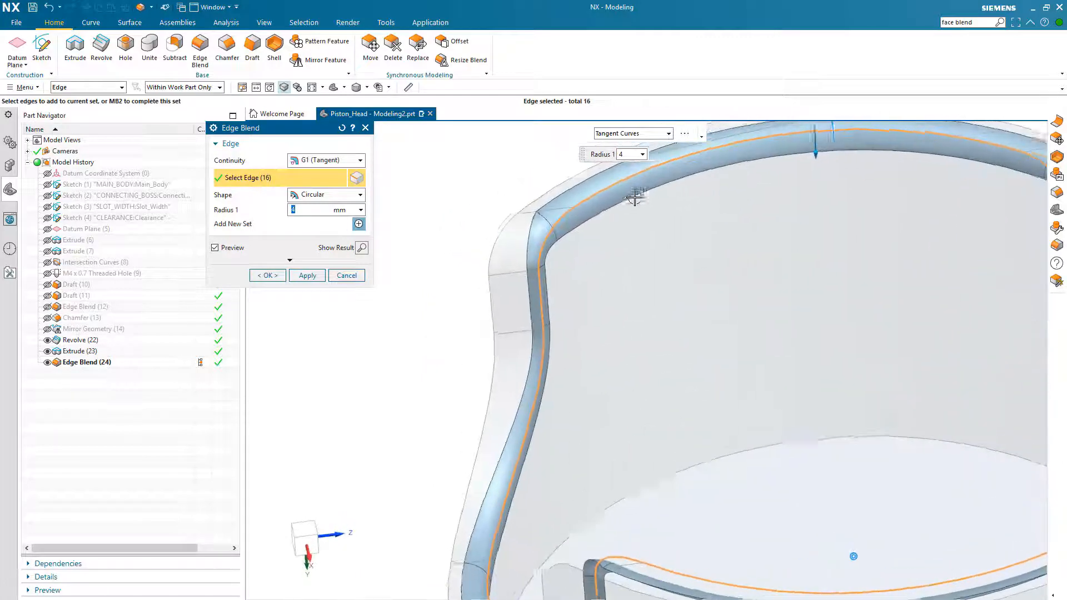
{"action": "scroll", "coordinate": [635, 197], "scroll_direction": "up", "scroll_amount": 4}
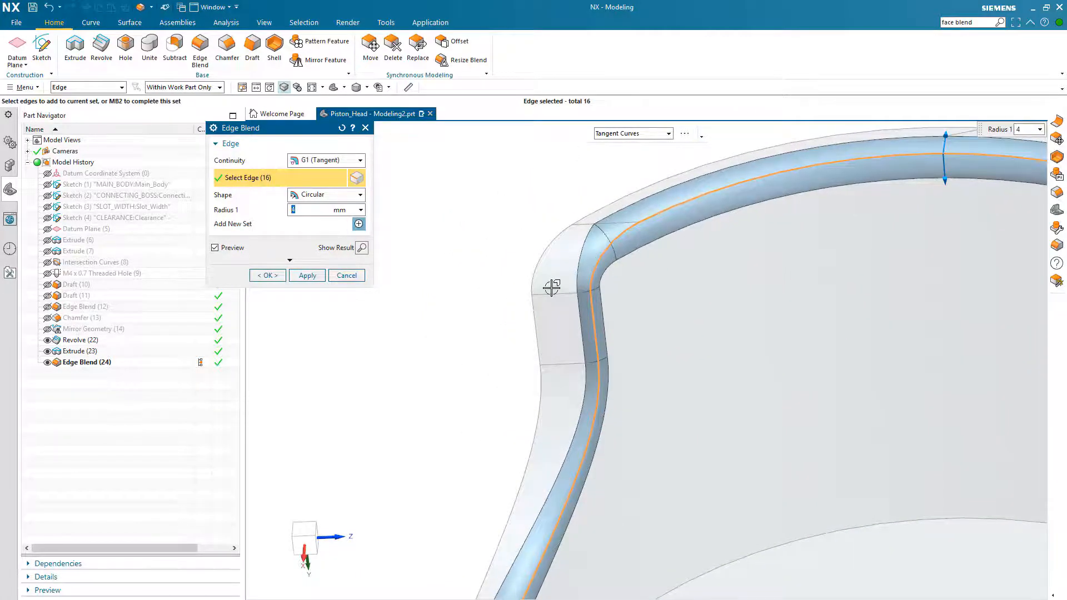
{"action": "scroll", "coordinate": [551, 287], "scroll_direction": "down", "scroll_amount": 10}
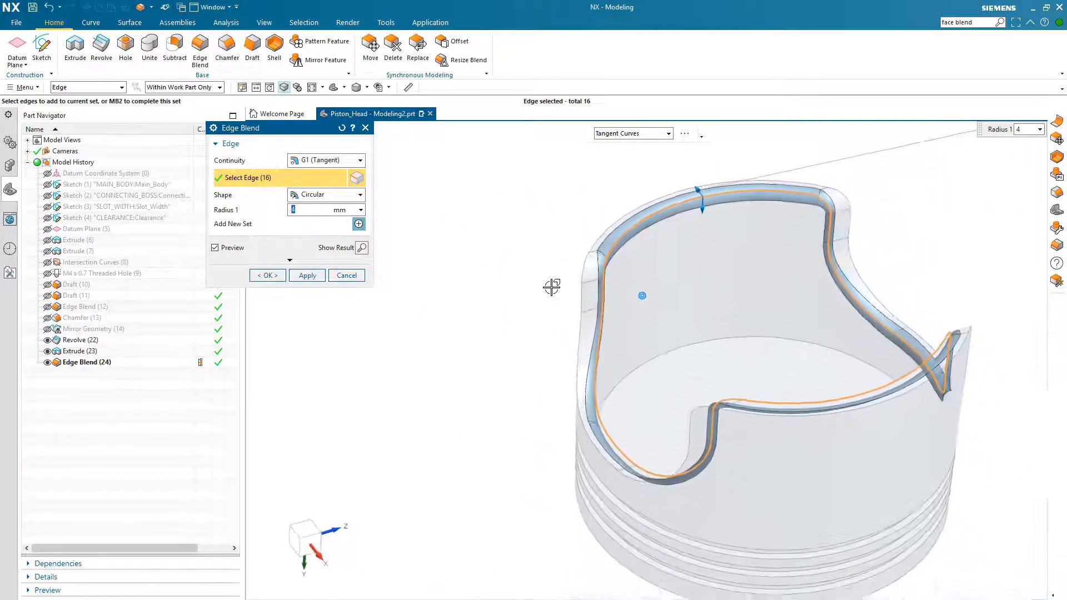
{"action": "middle_click_drag", "start_coordinate": [551, 287], "coordinate": [534, 285]}
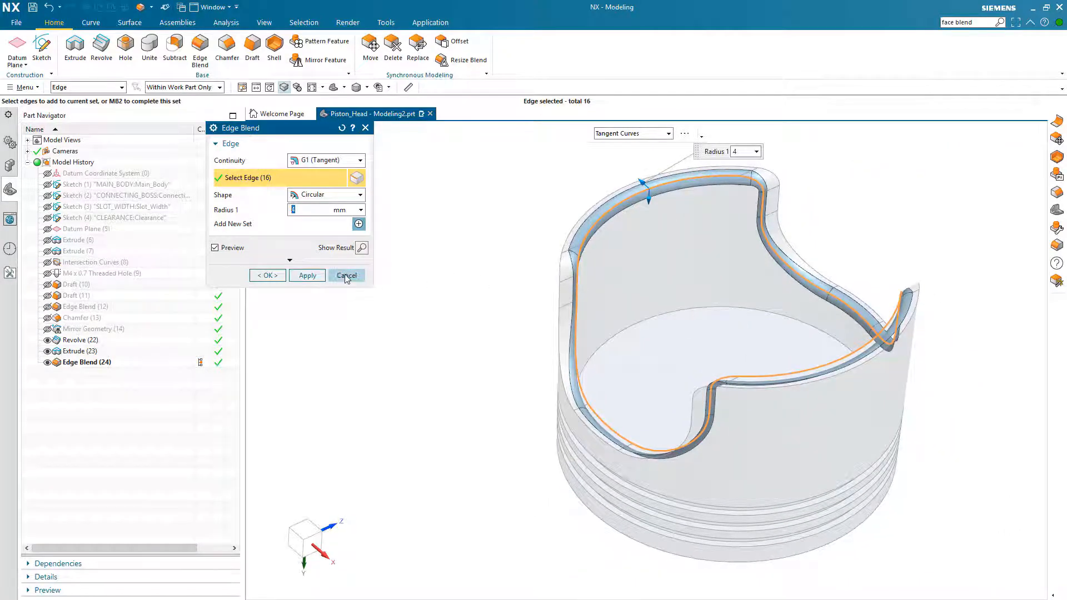
{"action": "left_click", "coordinate": [346, 276]}
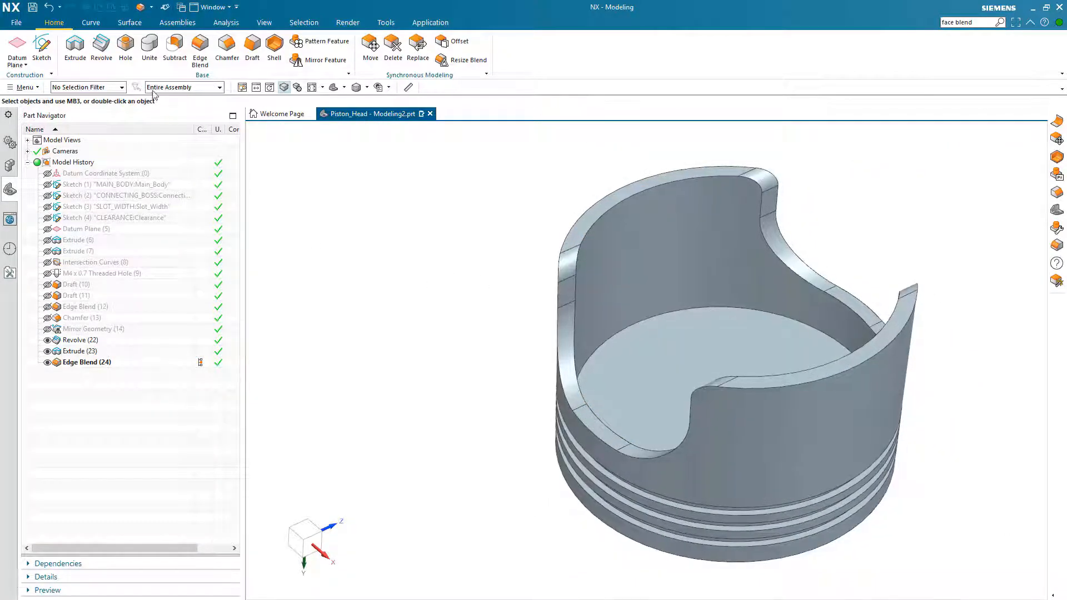
Set up a two-face Face Blend between the tangent rim faces and the inner cylindrical wall of the piston body
{"action": "left_click", "coordinate": [126, 23]}
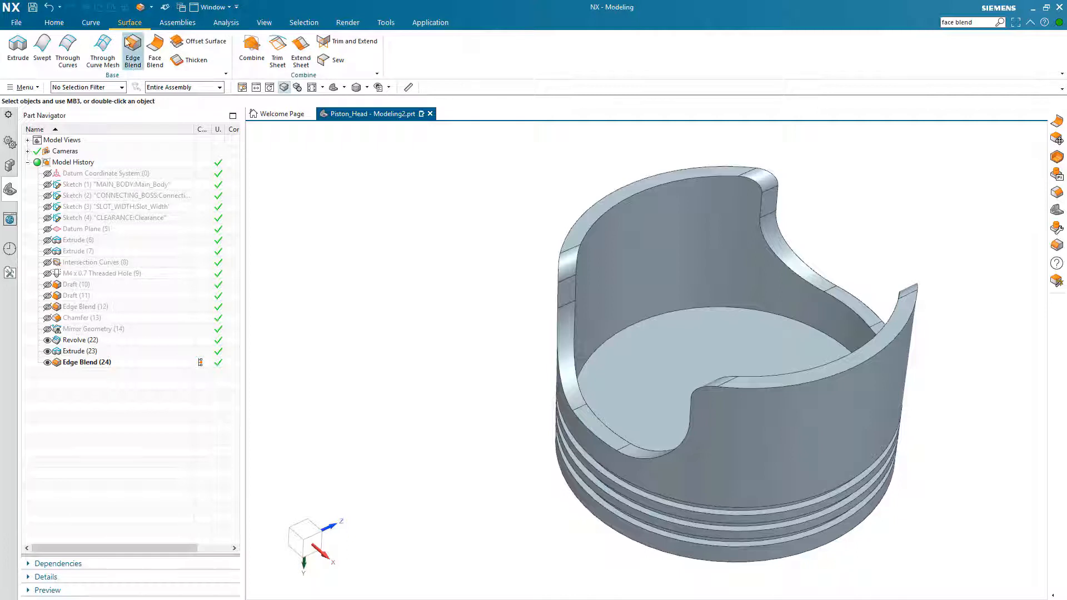
{"action": "left_click", "coordinate": [157, 56]}
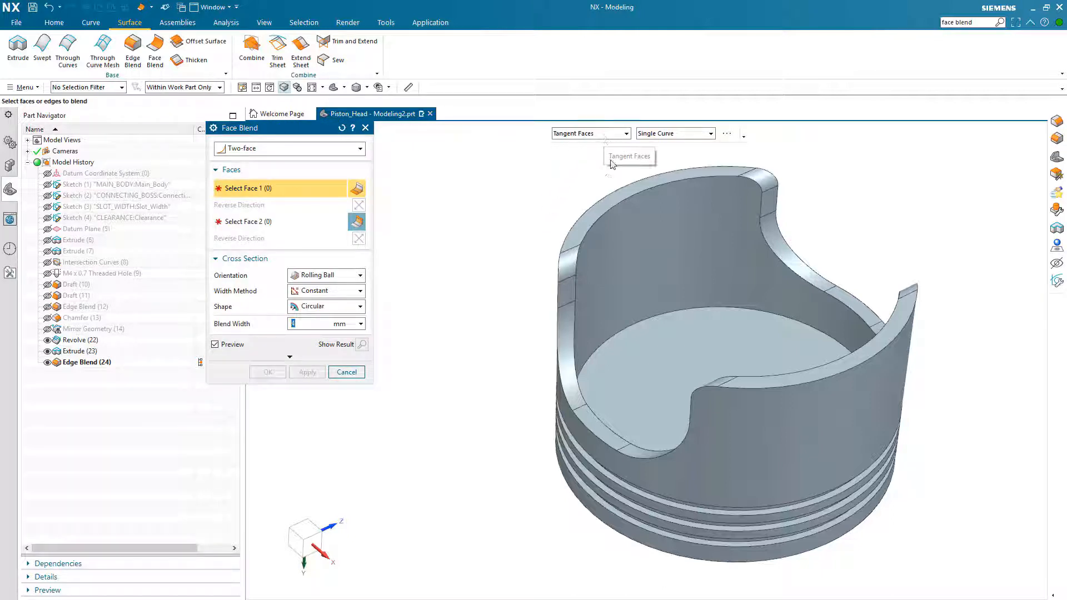
{"action": "left_click", "coordinate": [592, 207]}
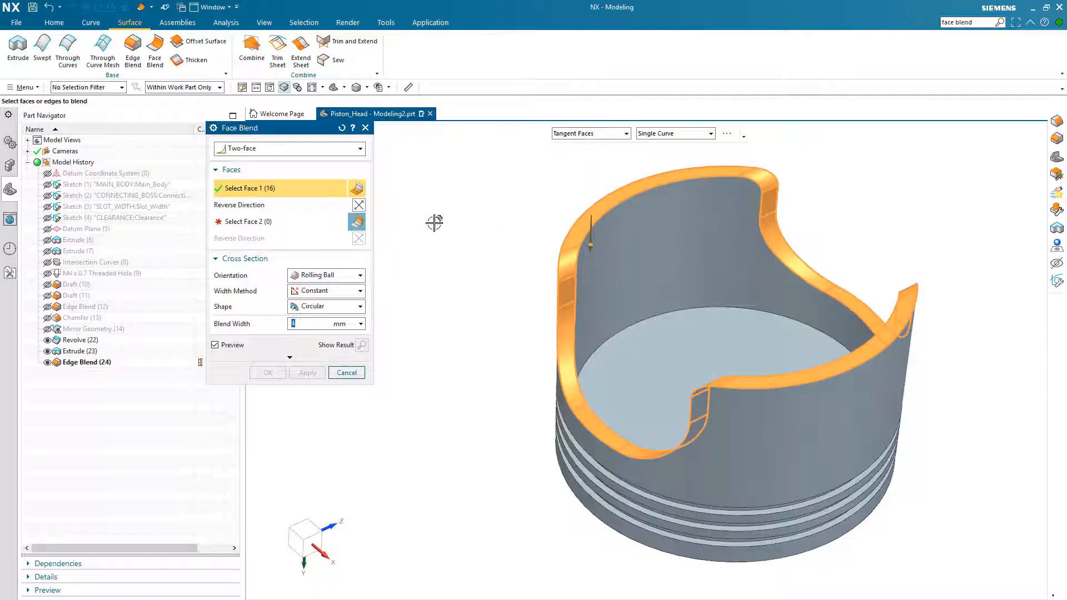
{"action": "left_click", "coordinate": [358, 222]}
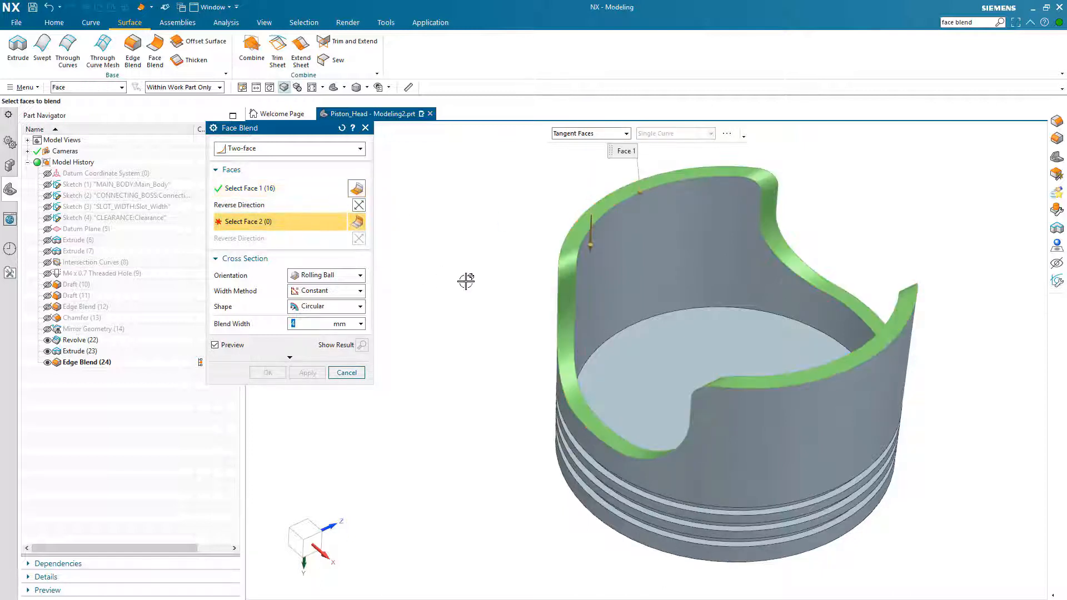
{"action": "left_click", "coordinate": [608, 264]}
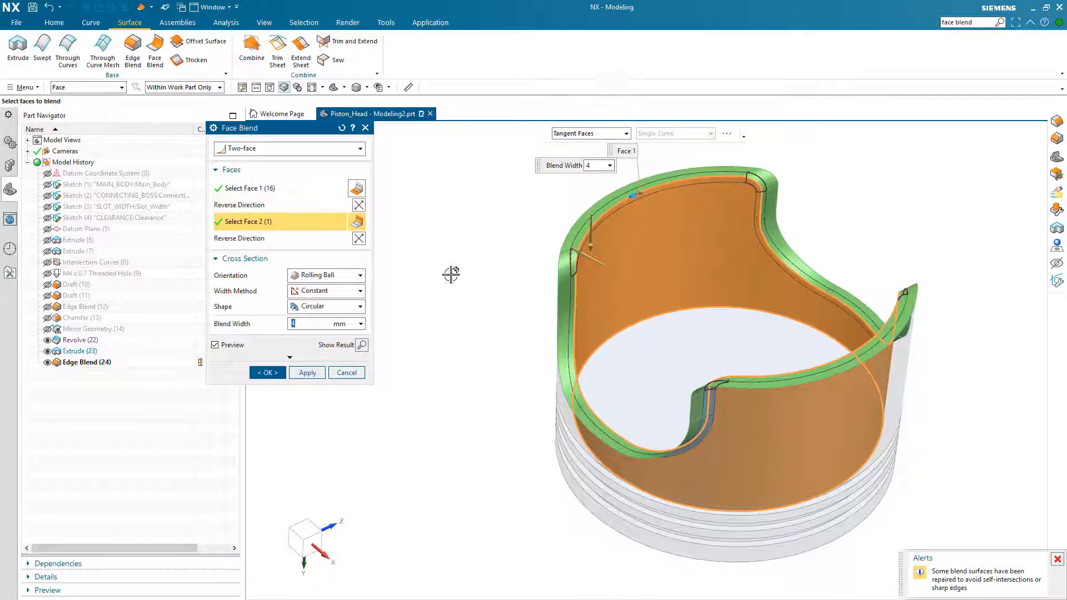
Compare the Automatic width method with Constant, keep Constant with a 4 mm blend width, and create the face blend
{"action": "left_click", "coordinate": [348, 291]}
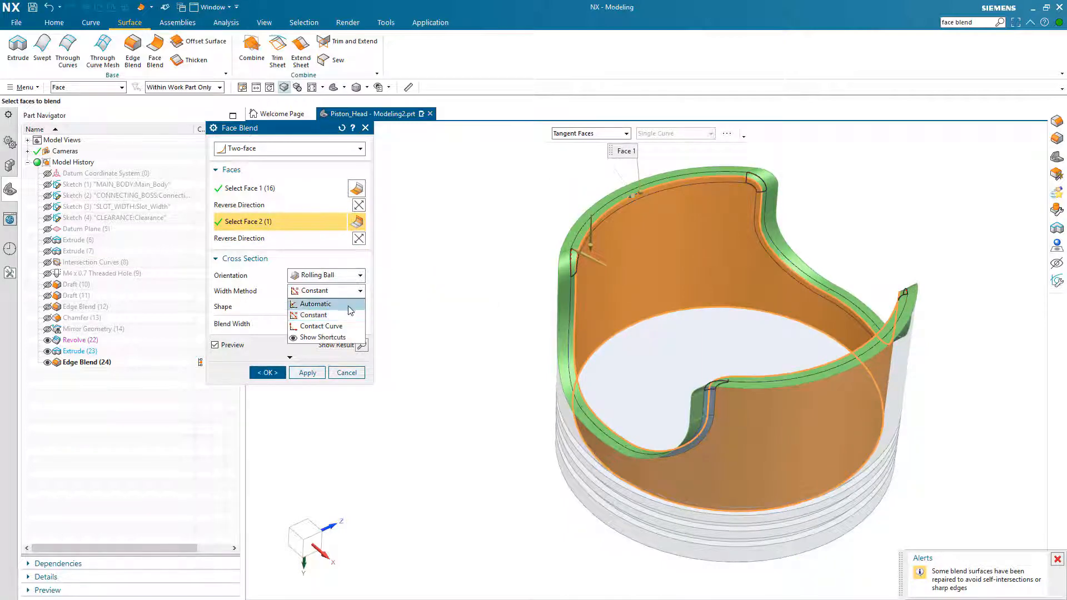
{"action": "left_click", "coordinate": [348, 305]}
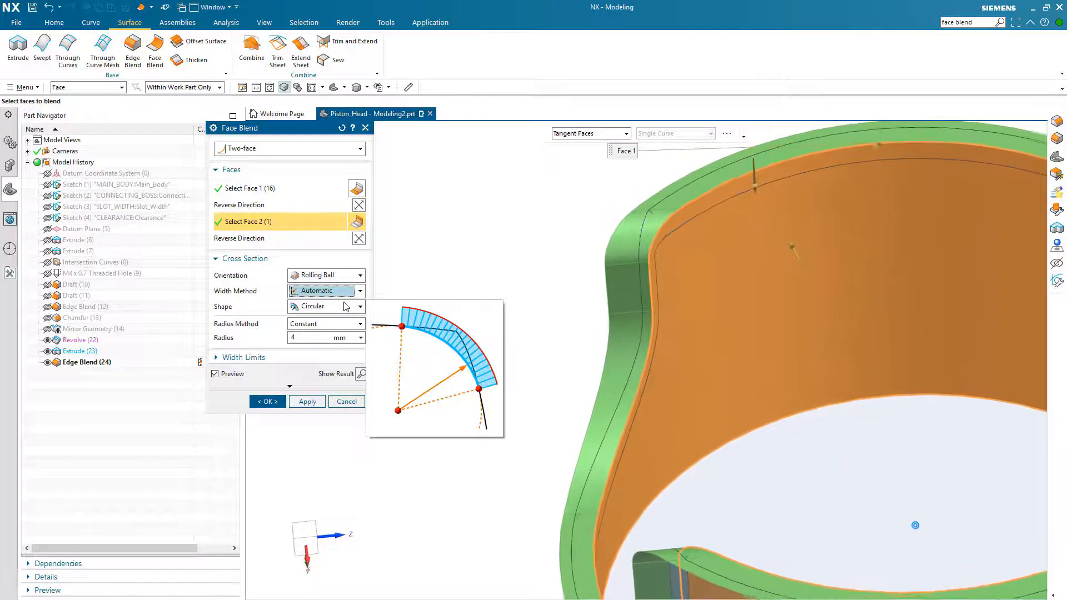
{"action": "left_click", "coordinate": [333, 292]}
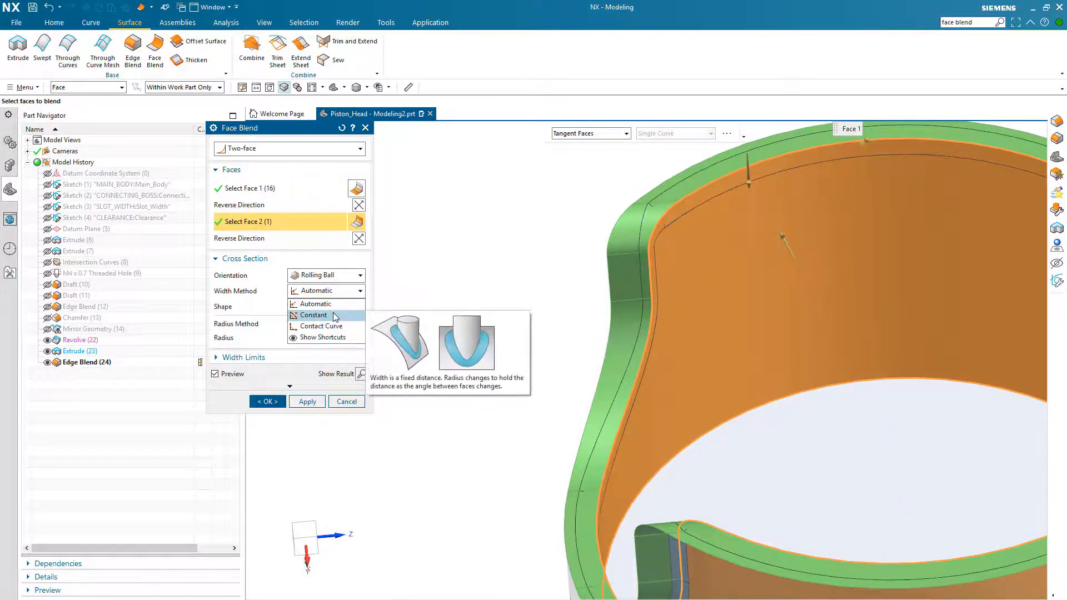
{"action": "left_click", "coordinate": [335, 315]}
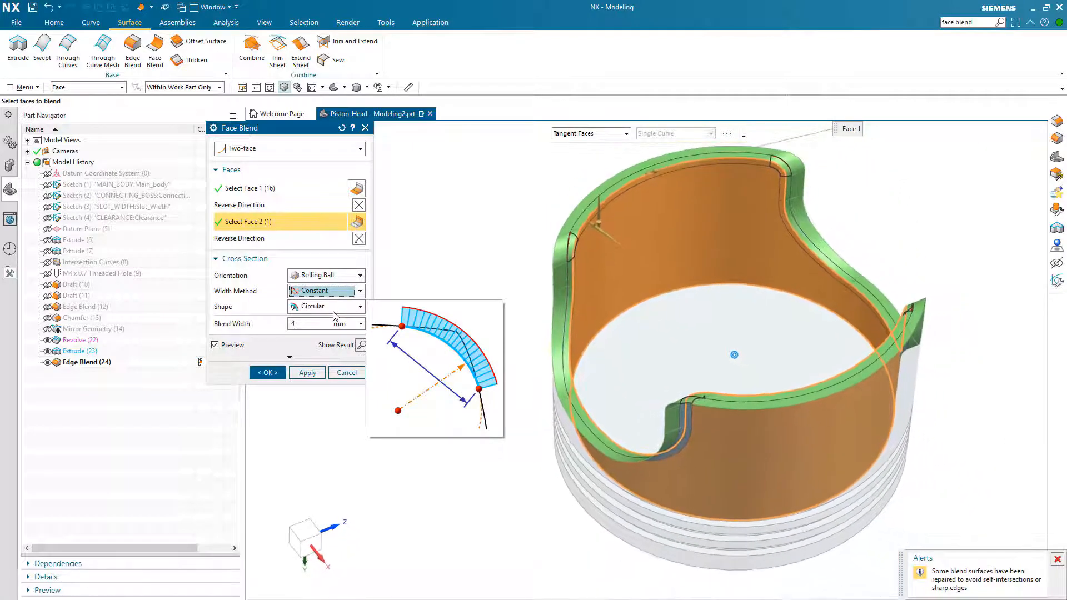
{"action": "left_click", "coordinate": [268, 373]}
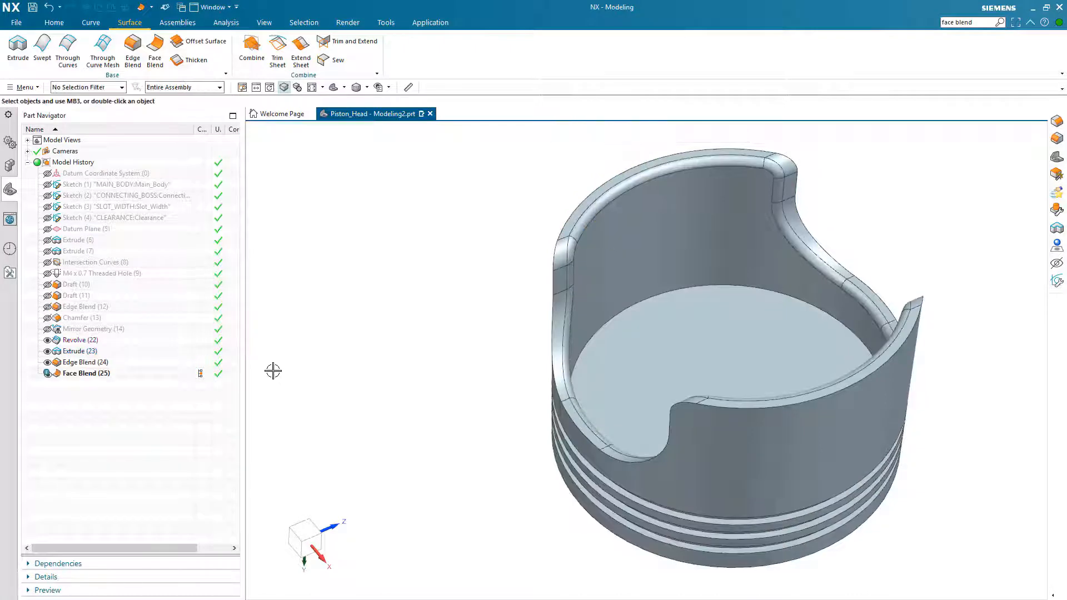
Apply a symmetric 0.5 mm Chamfer to the outer rim edges and the outer circular edge at the piston's closed end
{"action": "middle_click_drag", "start_coordinate": [273, 369], "coordinate": [320, 282]}
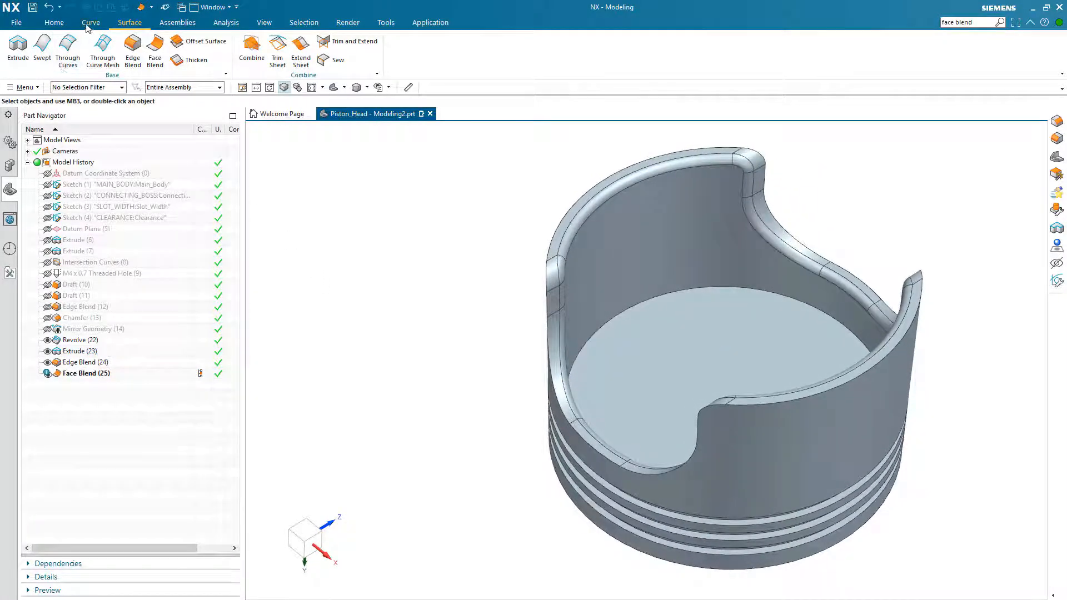
{"action": "left_click", "coordinate": [55, 24]}
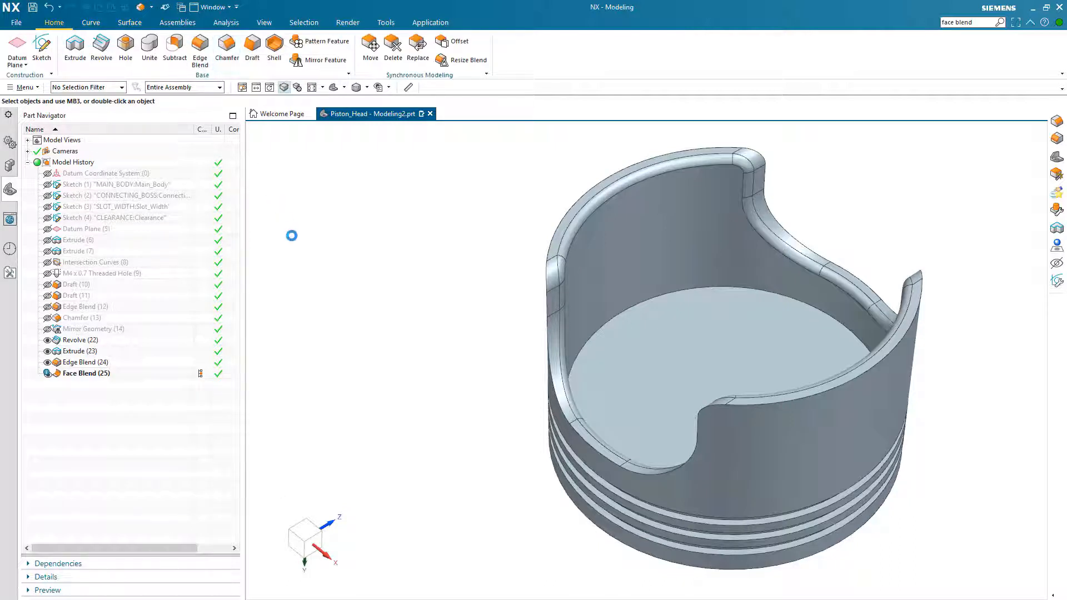
{"action": "key", "text": "BackSpace"}
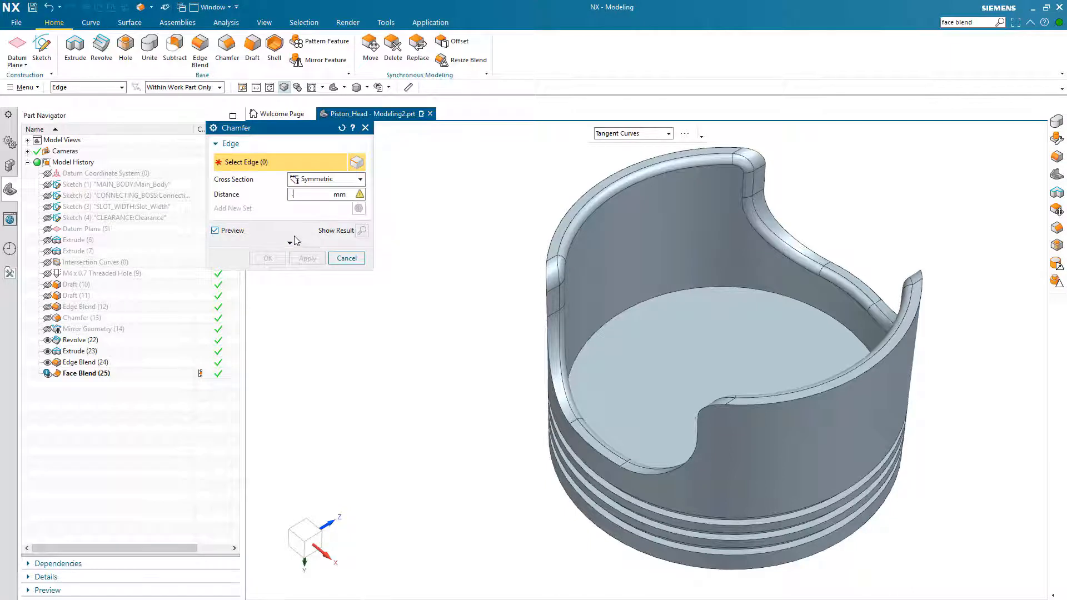
{"action": "left_click", "coordinate": [563, 214]}
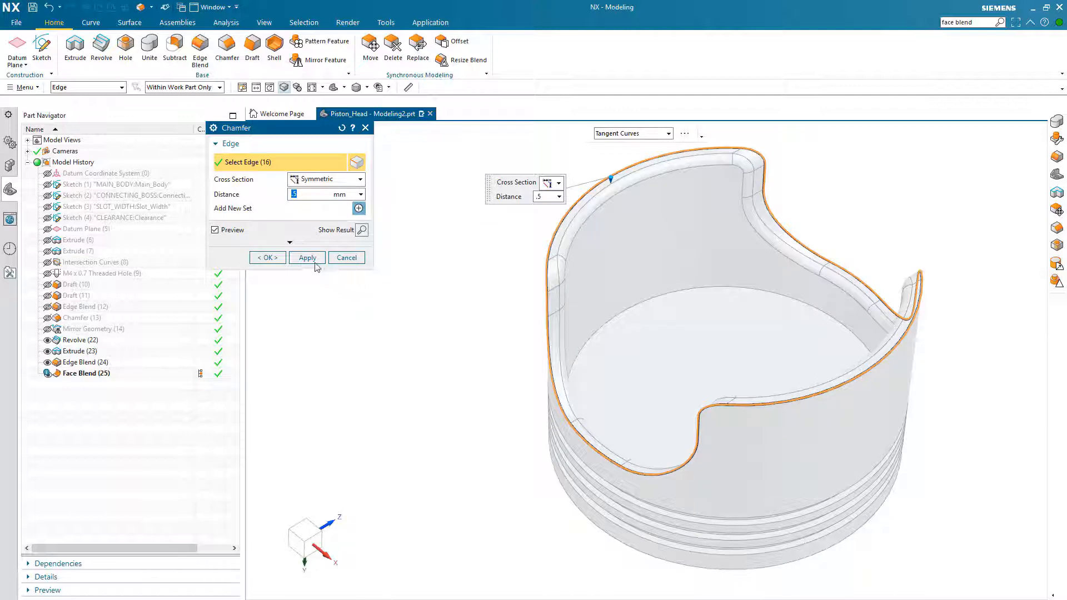
{"action": "left_click", "coordinate": [556, 478]}
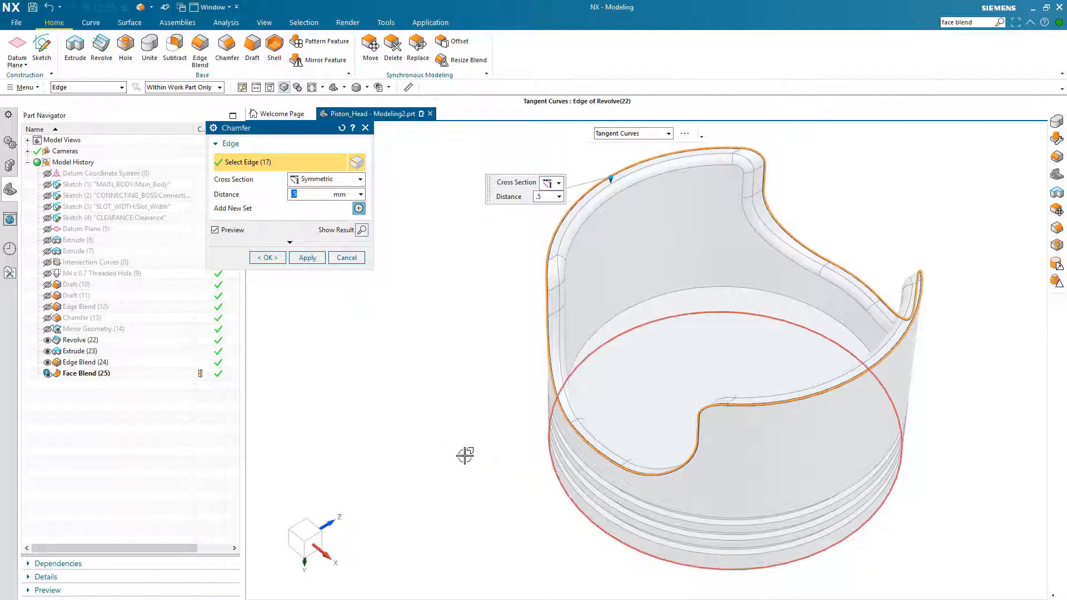
{"action": "left_click", "coordinate": [267, 258]}
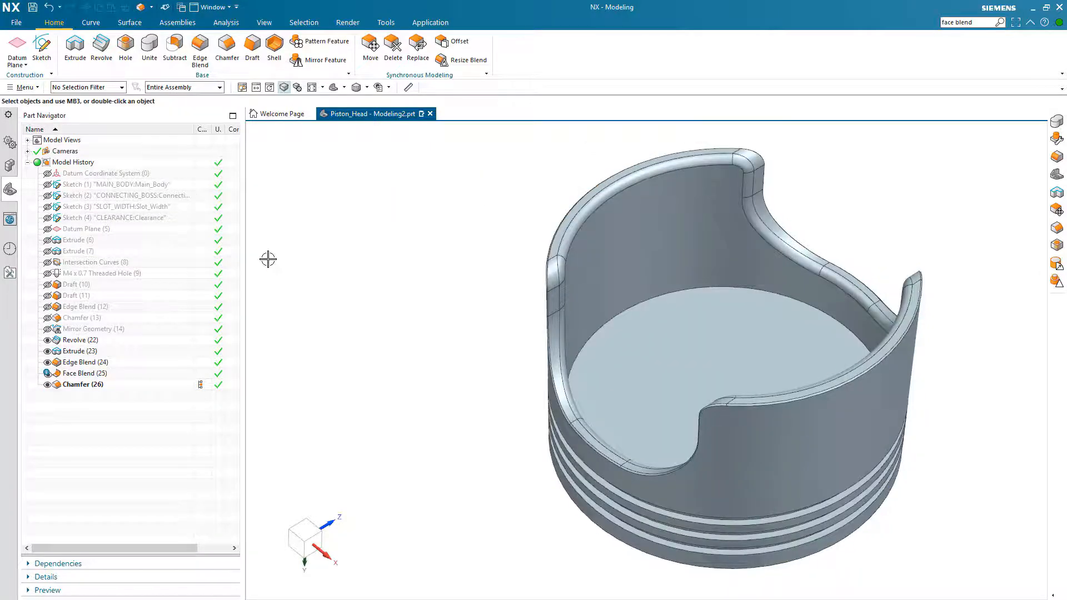
Show the connecting boss and its mirrored copy, and unite both with the piston body as the target
{"action": "left_click", "coordinate": [47, 329]}
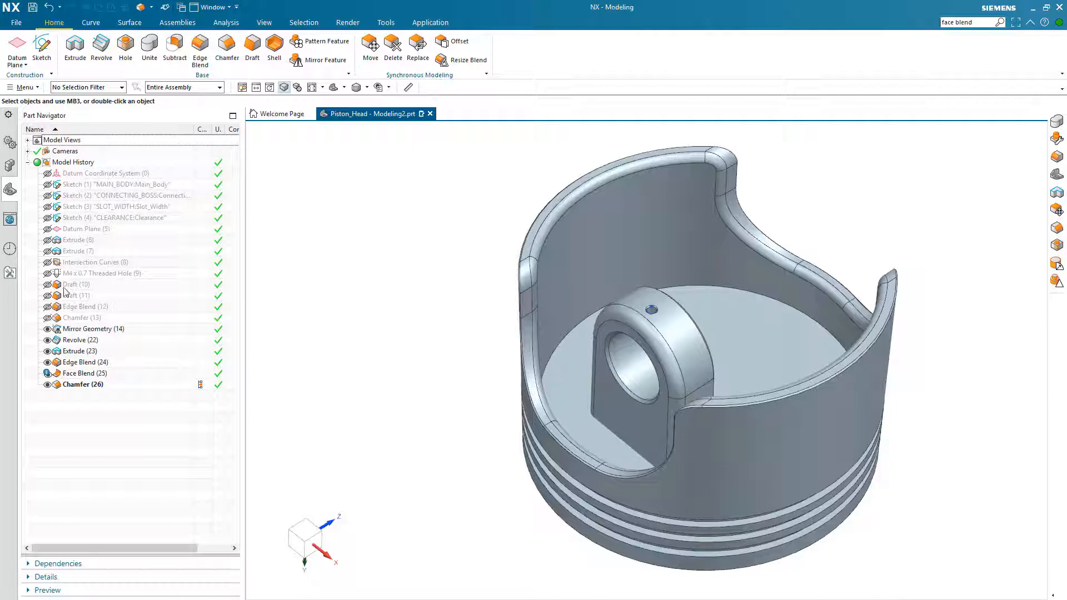
{"action": "left_click", "coordinate": [48, 240]}
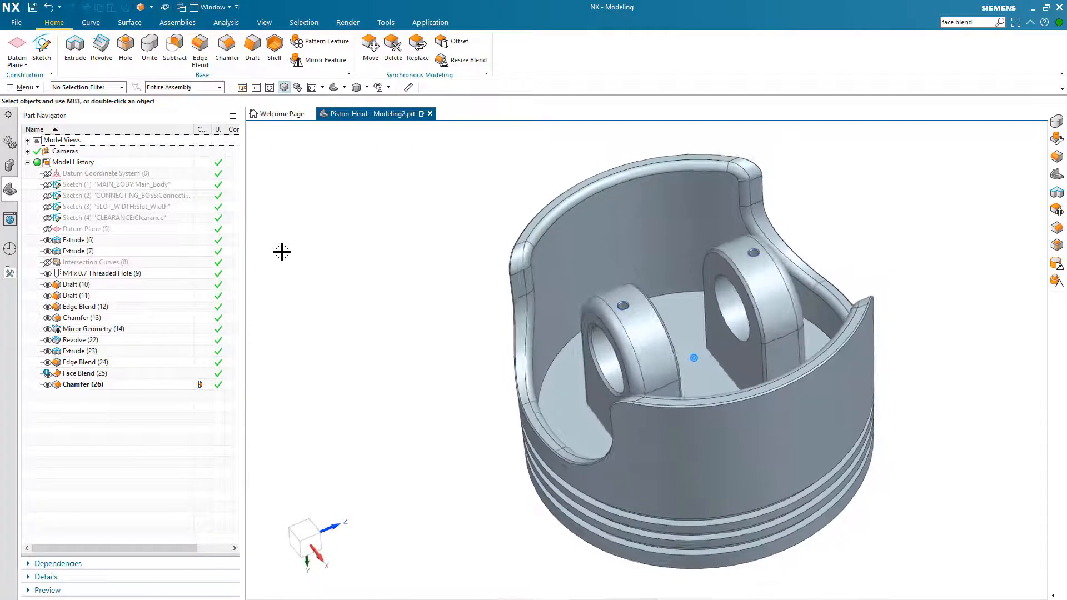
{"action": "middle_click_drag", "start_coordinate": [281, 252], "coordinate": [272, 190]}
{"action": "left_click", "coordinate": [149, 45]}
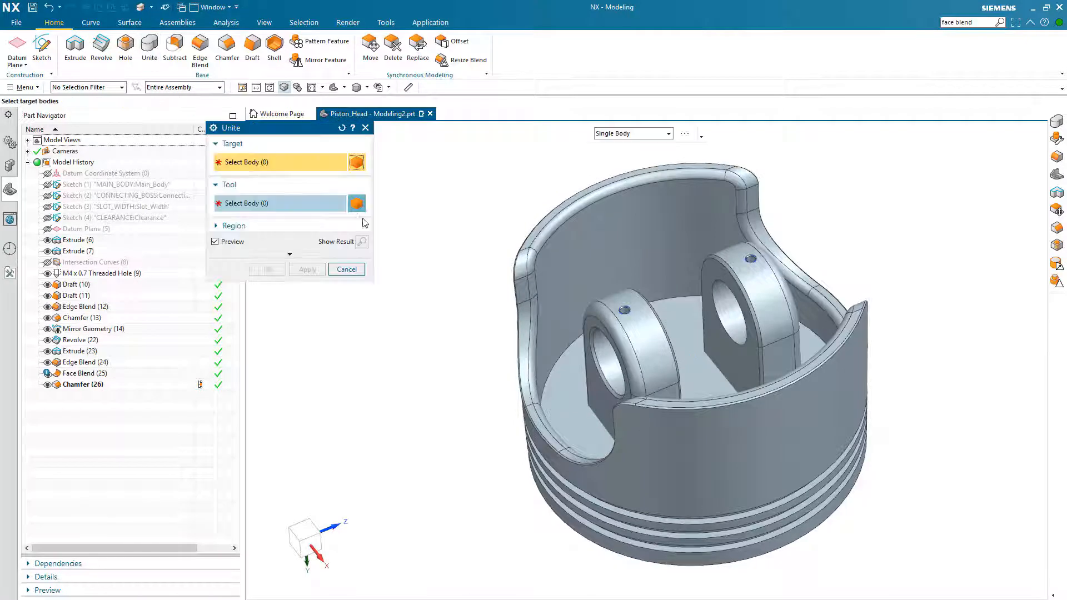
{"action": "left_click", "coordinate": [569, 241]}
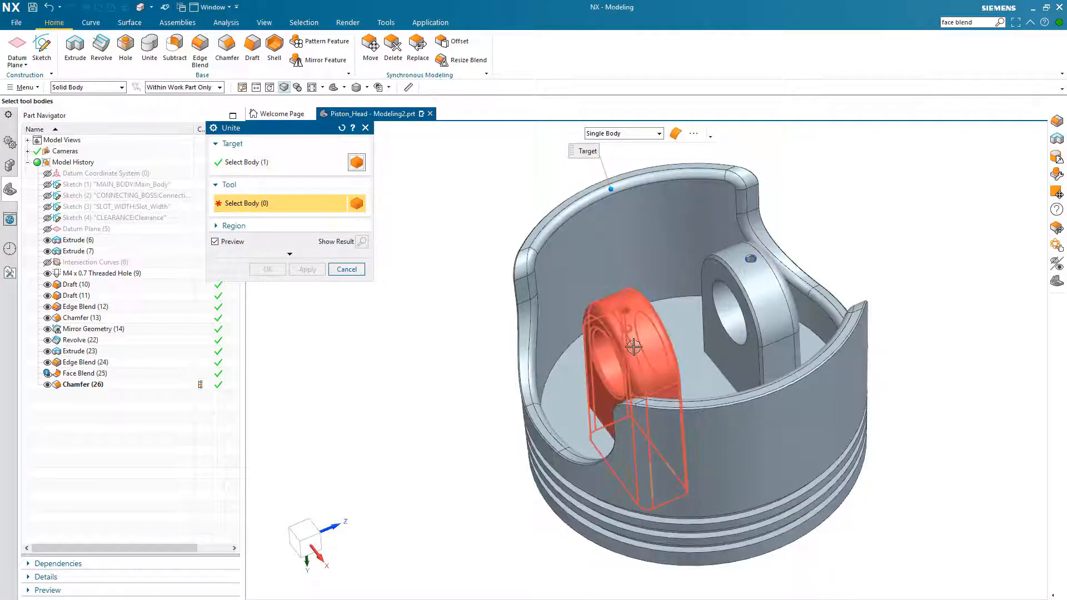
{"action": "left_click", "coordinate": [633, 344]}
{"action": "left_click", "coordinate": [755, 323]}
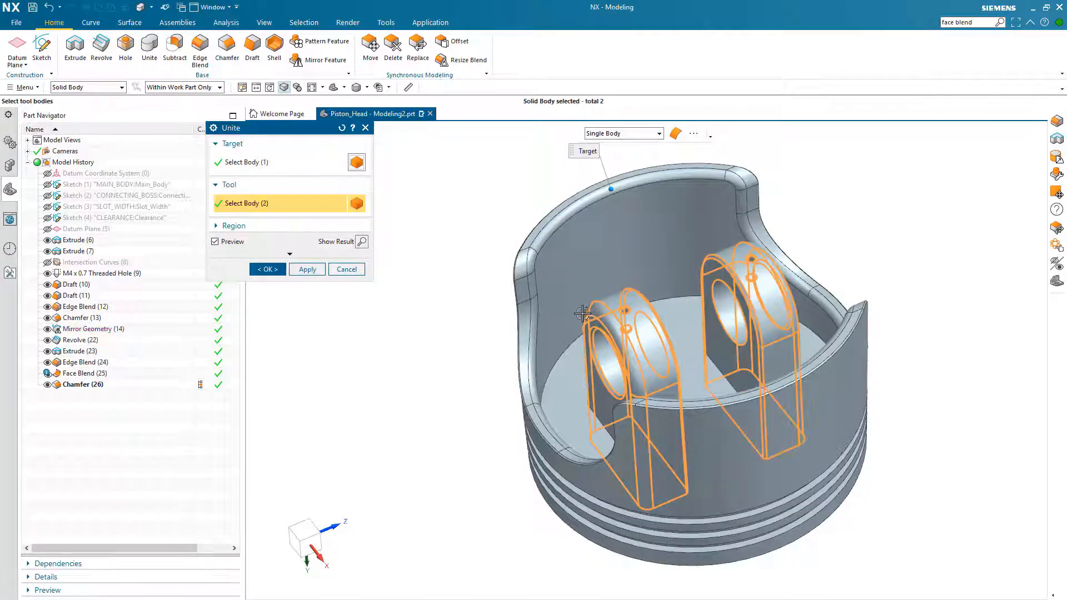
{"action": "left_click", "coordinate": [268, 270]}
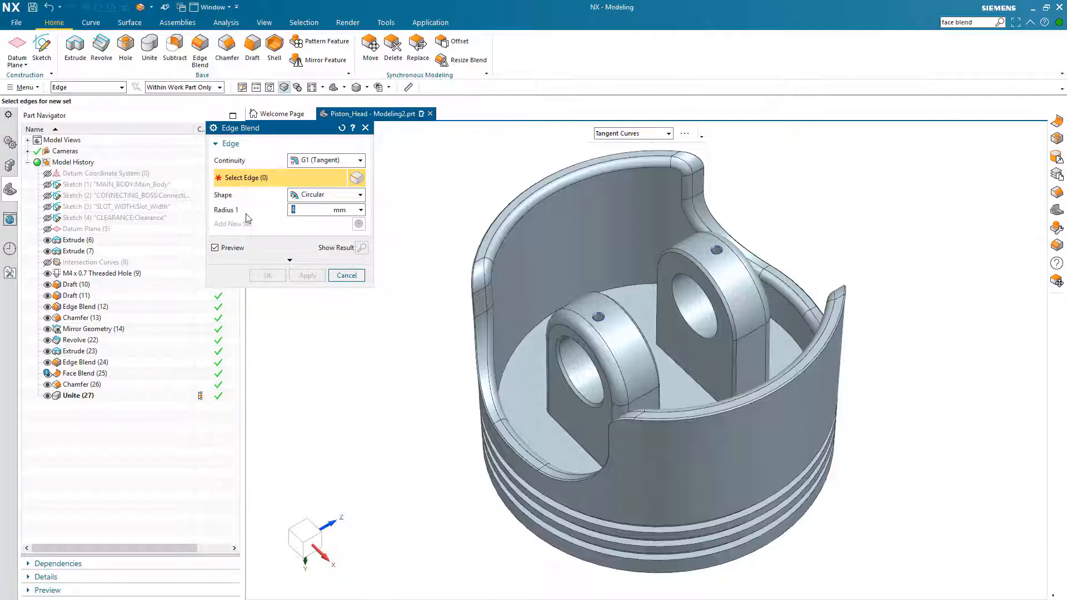
Try a circular Edge Blend of radius 4 mm on the inner floor edge and both bosses' base edges, and undo it
{"action": "left_click", "coordinate": [506, 436]}
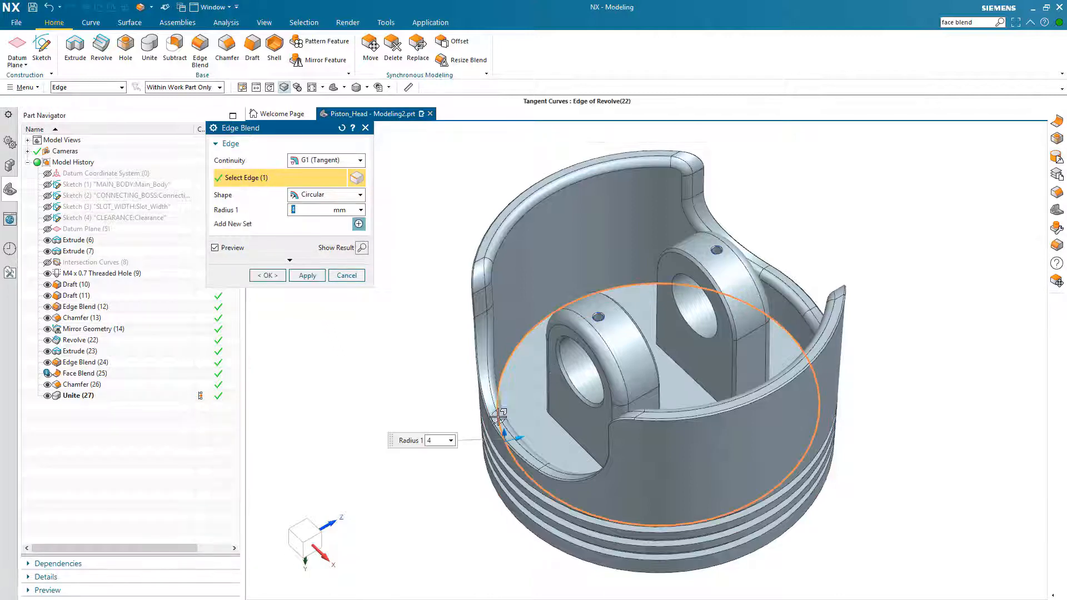
{"action": "middle_click_drag", "start_coordinate": [506, 436], "coordinate": [719, 389]}
{"action": "left_click", "coordinate": [581, 432]}
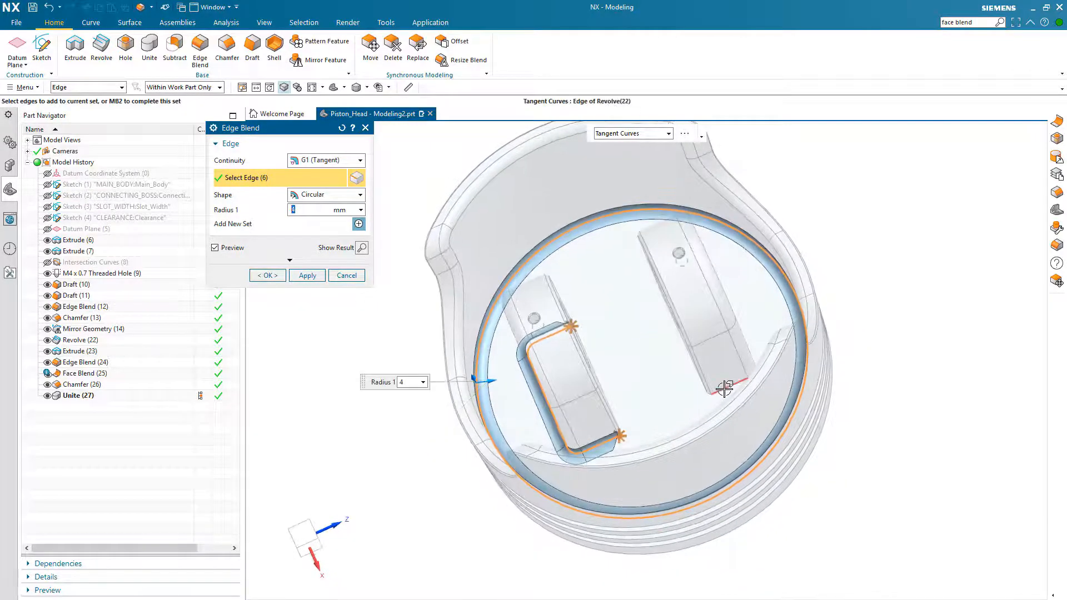
{"action": "left_click", "coordinate": [718, 389]}
{"action": "middle_click_drag", "start_coordinate": [590, 439], "coordinate": [557, 357]}
{"action": "middle_click_drag", "start_coordinate": [310, 289], "coordinate": [290, 312]}
{"action": "left_click", "coordinate": [269, 275]}
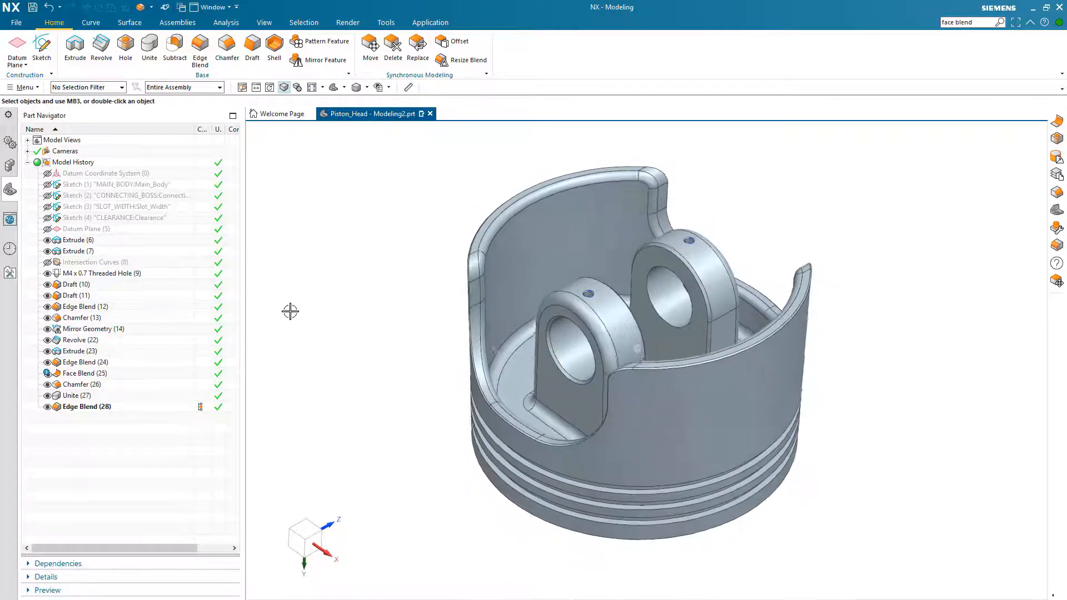
{"action": "key", "text": "ctrl+z"}
Clear the feature information alerts on Face Blend (25)
{"action": "left_click", "coordinate": [103, 374]}
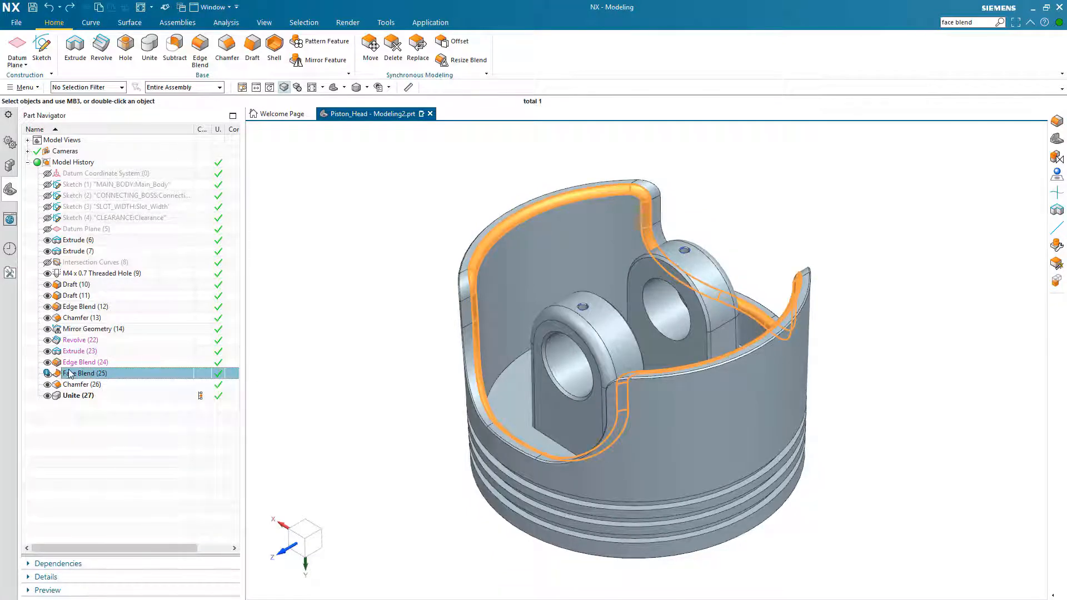
{"action": "left_click", "coordinate": [76, 422]}
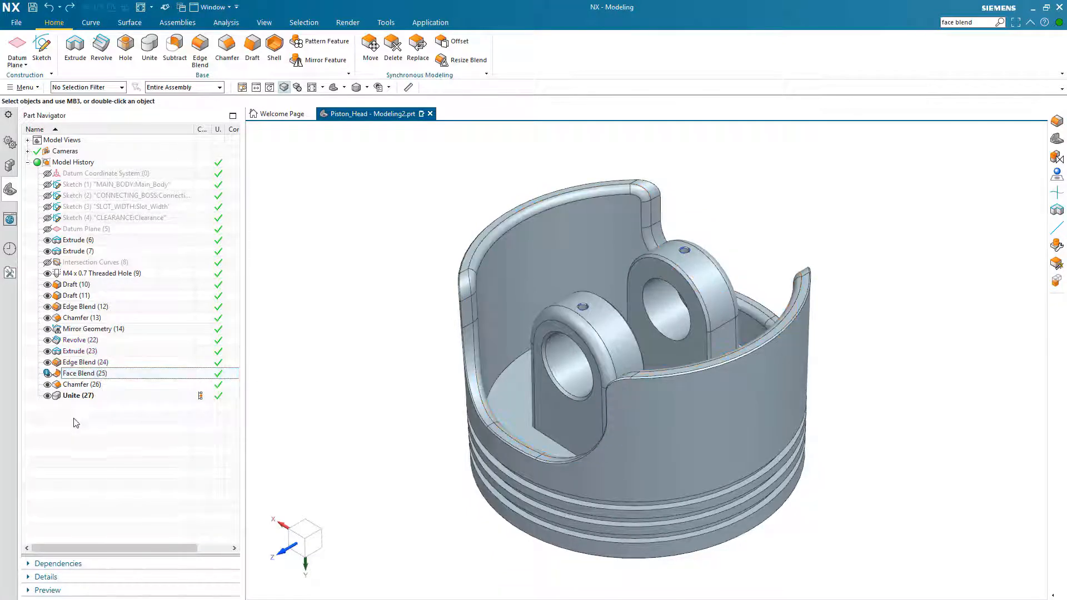
{"action": "right_click", "coordinate": [72, 378]}
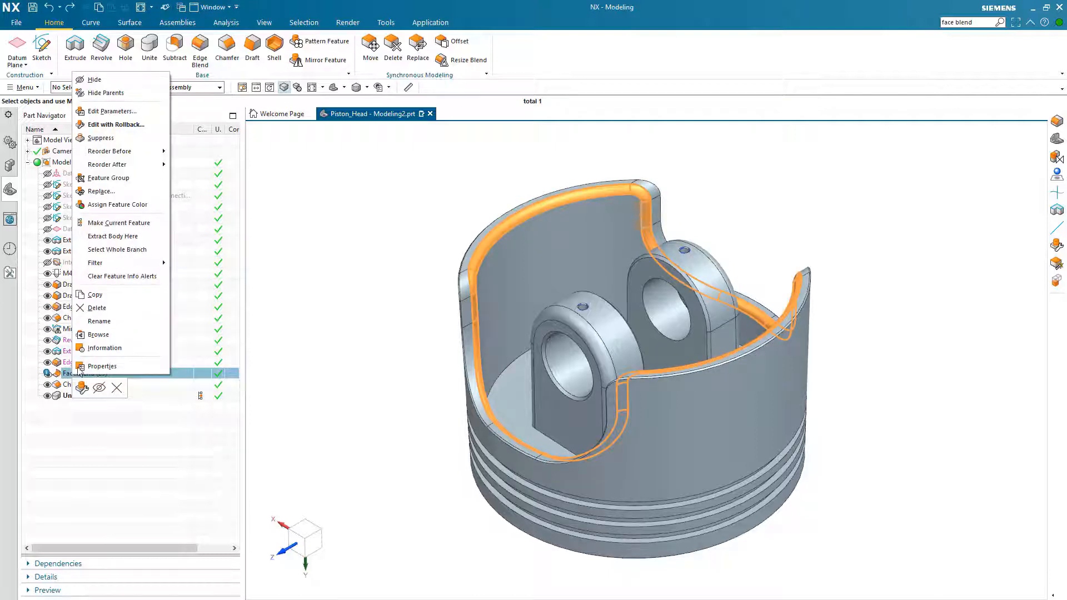
{"action": "left_click", "coordinate": [132, 277]}
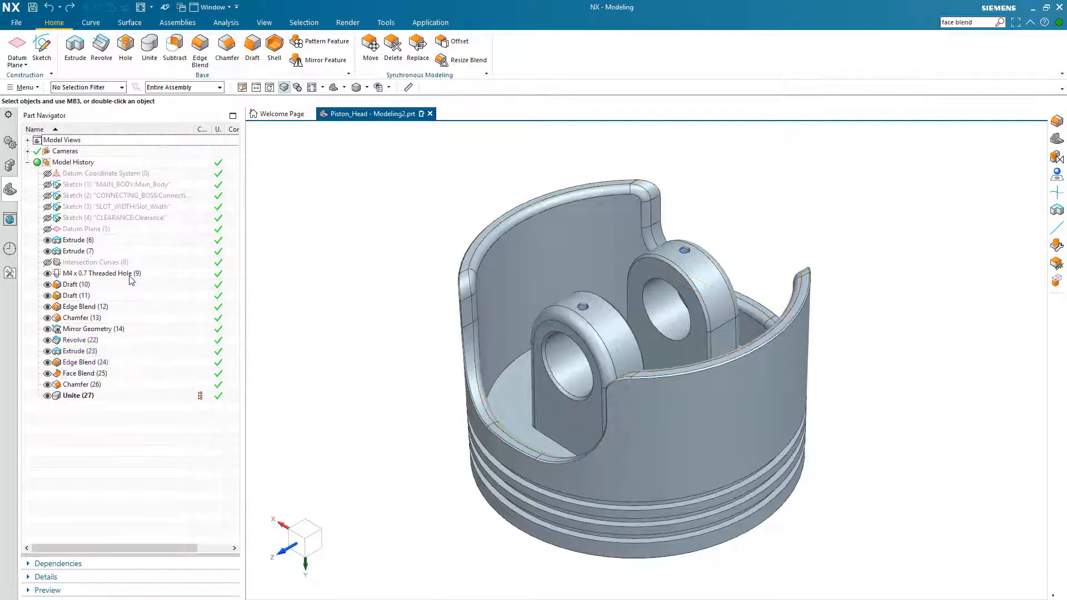